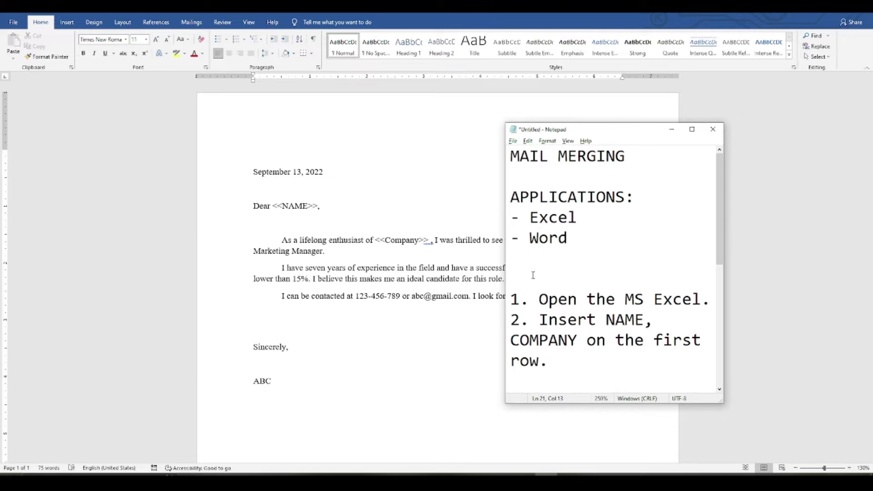
# Move the Notepad notes to the centre and highlight Excel, Word and the MAIL MERGING title
pyautogui.moveTo(608, 133); pyautogui.dragTo(475, 147)
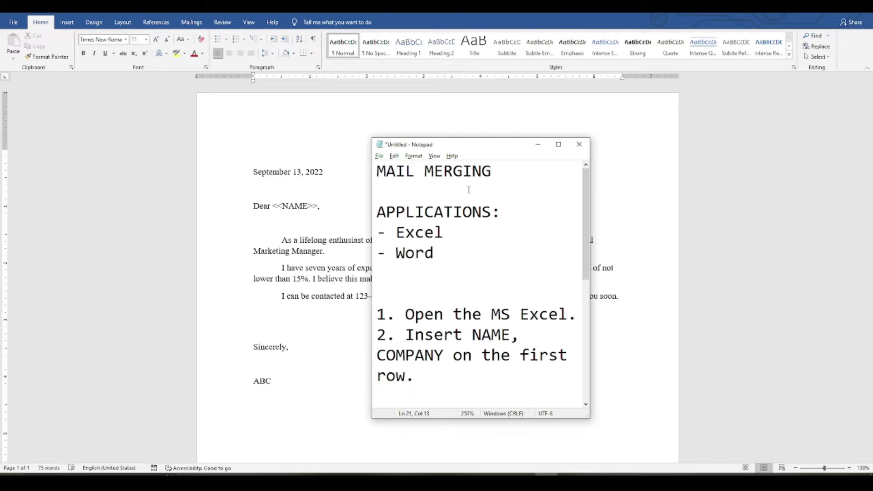
pyautogui.moveTo(444, 232); pyautogui.dragTo(376, 235)
pyautogui.moveTo(439, 254); pyautogui.dragTo(377, 254)
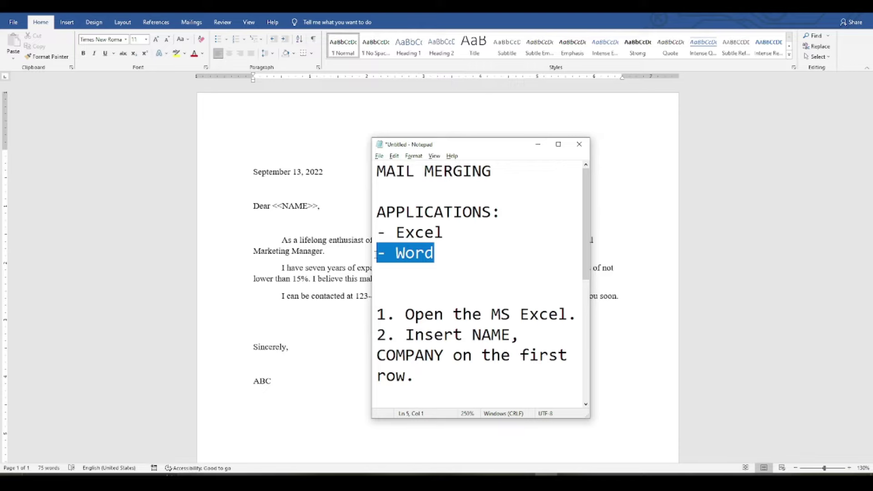
pyautogui.click(492, 171)
pyautogui.moveTo(492, 171); pyautogui.dragTo(364, 174)
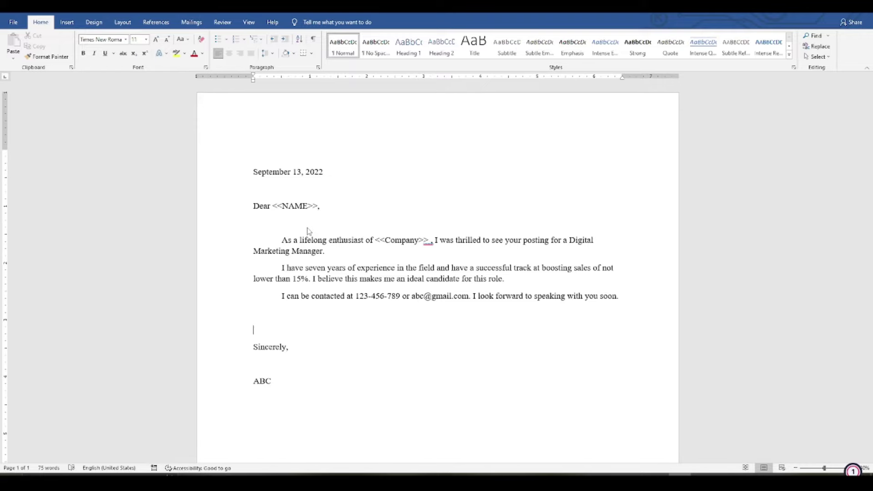
pyautogui.keyDown('ctrl'); pyautogui.scroll(2, 307, 231); pyautogui.keyUp('ctrl')
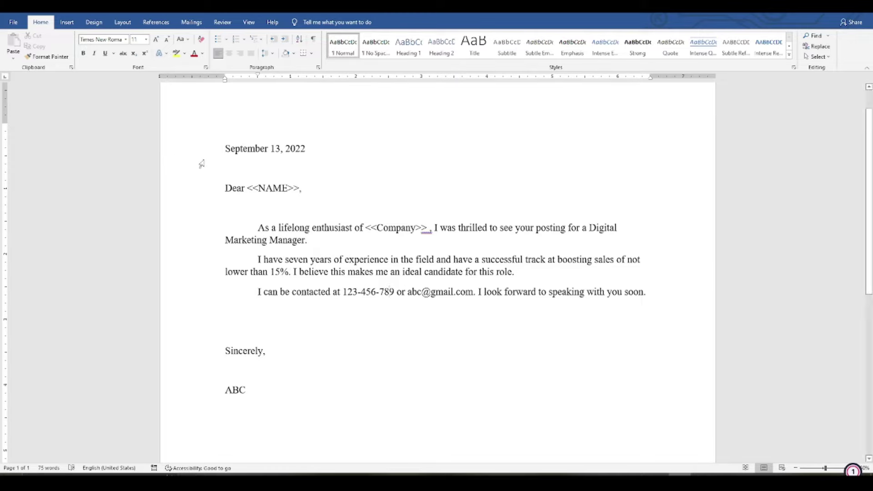
pyautogui.moveTo(225, 149); pyautogui.dragTo(309, 152)
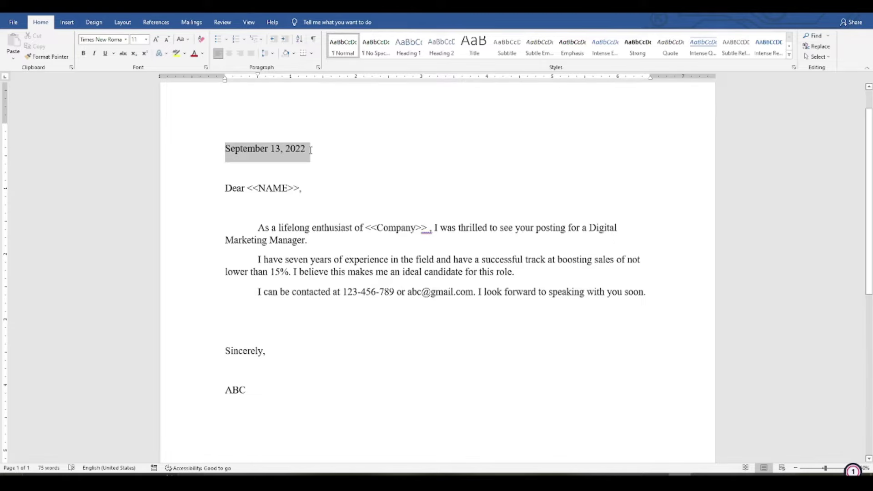
pyautogui.click(226, 188)
pyautogui.moveTo(220, 191); pyautogui.dragTo(308, 191)
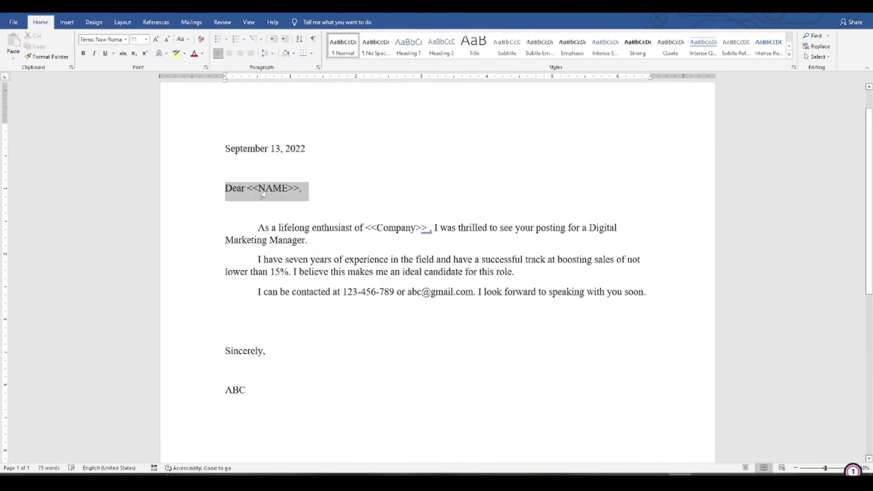
pyautogui.click(258, 227)
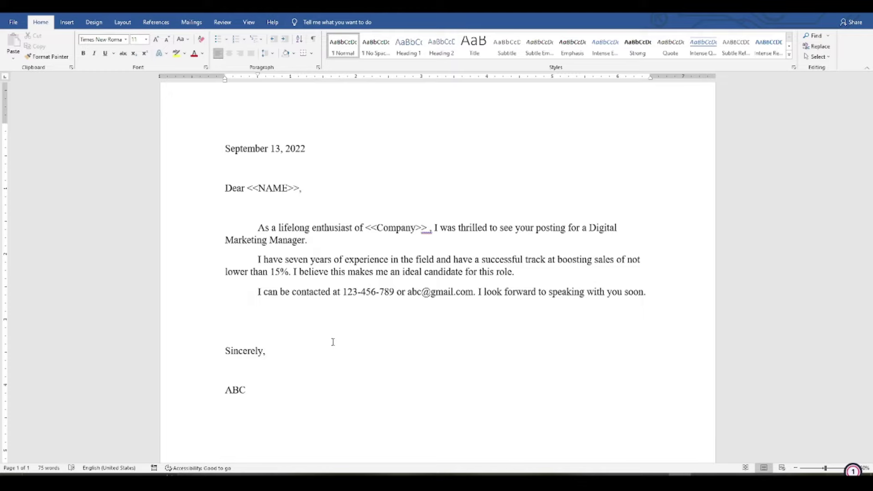
# Add 'Yours' before Sincerely, then select the ABC signature and the contact e-mail address
pyautogui.write('Yours')
pyautogui.click(225, 371)
pyautogui.keyDown('ctrl'); pyautogui.scroll(3, 295, 403); pyautogui.keyUp('ctrl')
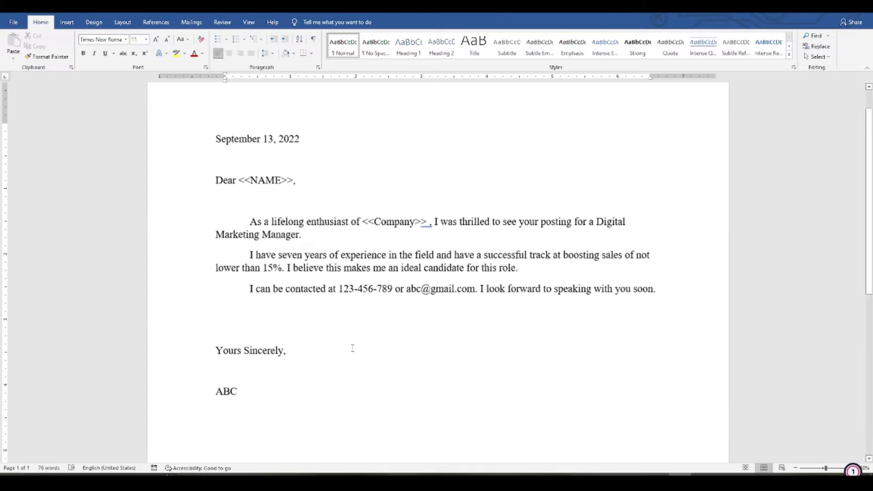
pyautogui.doubleClick(184, 400)
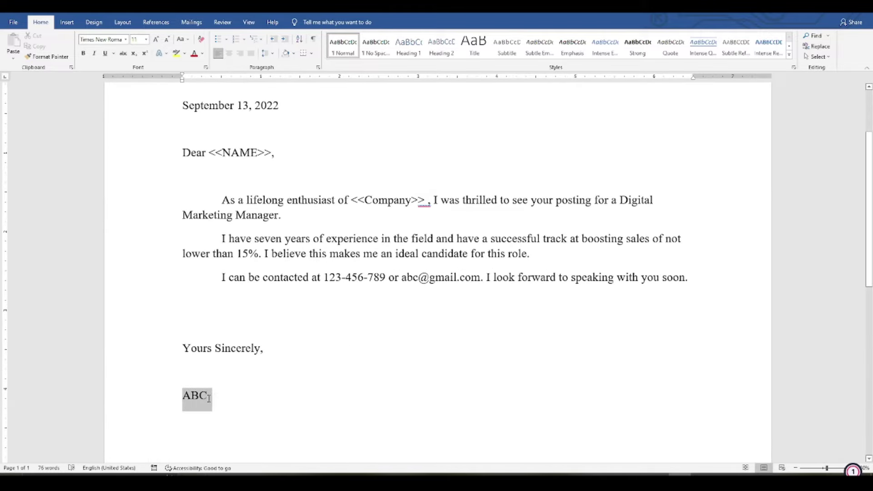
pyautogui.click(177, 394)
pyautogui.moveTo(181, 395); pyautogui.dragTo(211, 399)
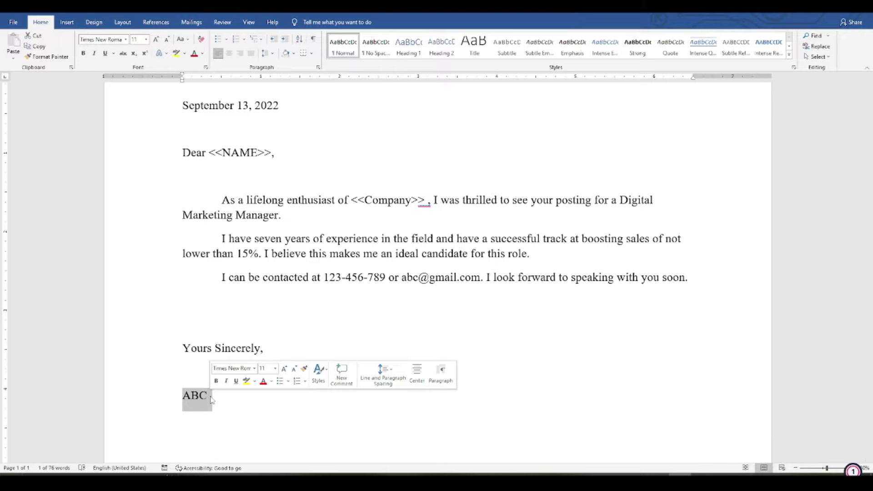
pyautogui.moveTo(402, 277); pyautogui.dragTo(479, 278)
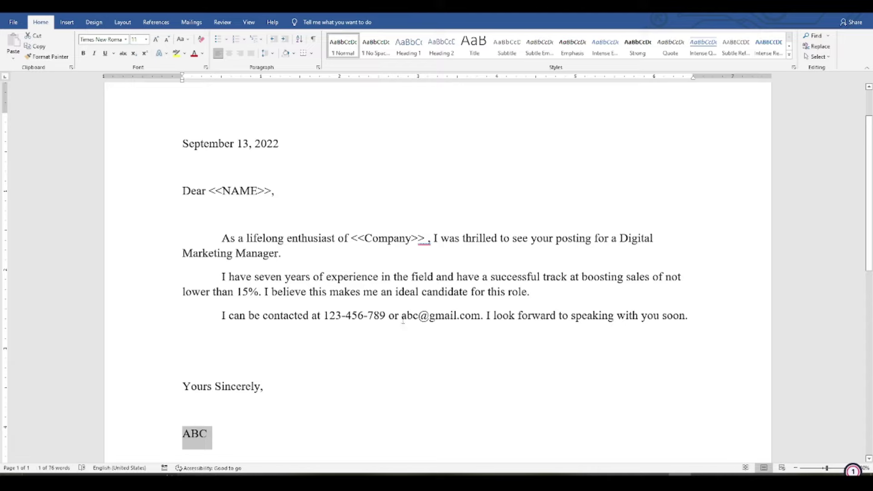
pyautogui.moveTo(402, 318); pyautogui.dragTo(485, 318)
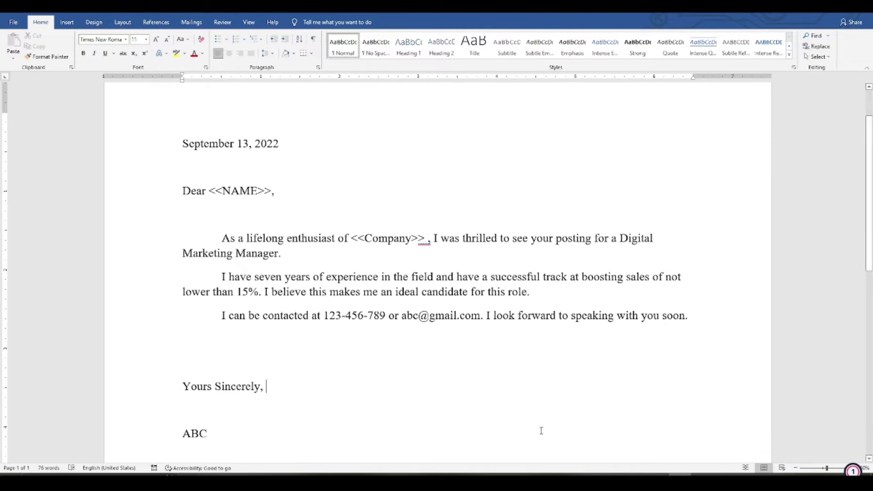
# Add 'Open MS Excel' as step 3 in the Notepad mail-merge notes
pyautogui.hotkey('alt', 'Tab')
pyautogui.write('opne')
pyautogui.press('BackSpace')
pyautogui.press('BackSpace')
pyautogui.press('BackSpace')
pyautogui.write('Open')
pyautogui.press('BackSpace')
pyautogui.write('n MS.')
pyautogui.press('BackSpace')
pyautogui.press('BackSpace')
pyautogui.write('Excel')
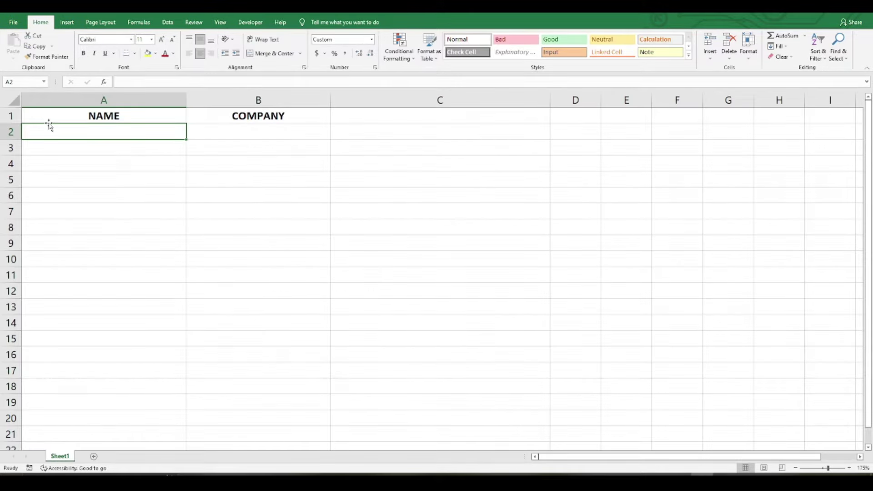
pyautogui.click(11, 116)
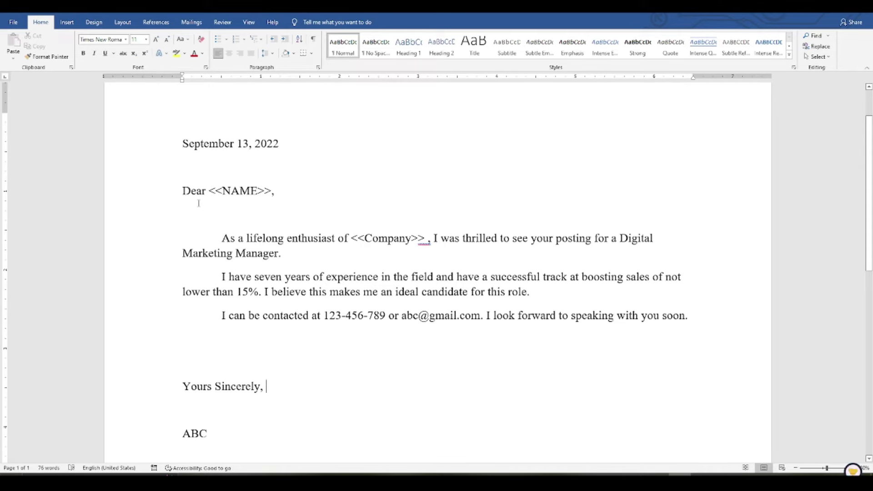
pyautogui.moveTo(210, 190); pyautogui.dragTo(276, 191)
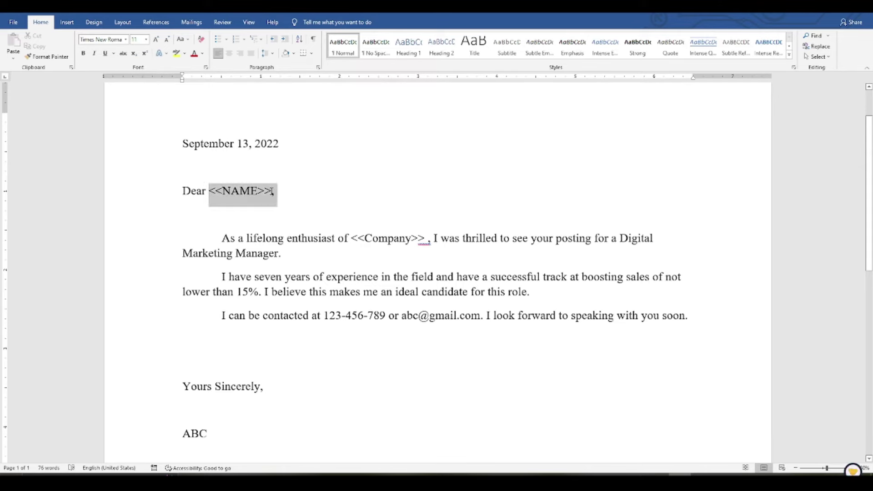
pyautogui.moveTo(350, 238); pyautogui.dragTo(430, 239)
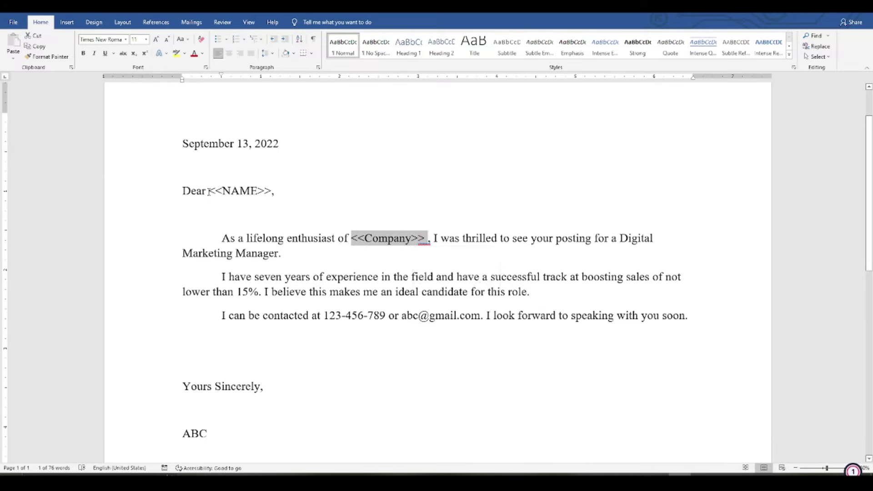
pyautogui.moveTo(210, 190); pyautogui.dragTo(270, 193)
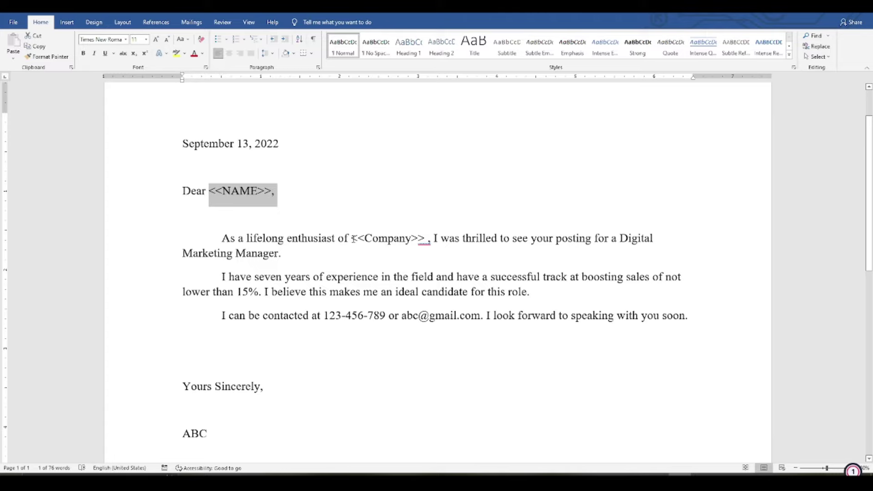
pyautogui.moveTo(351, 238); pyautogui.dragTo(429, 239)
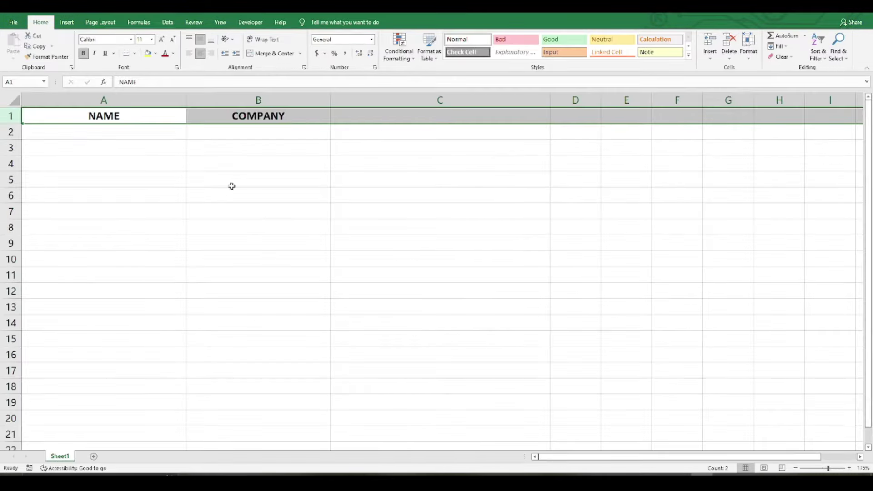
# Check the NAME header in A1 and COMPANY in B1, then select column A
pyautogui.click(229, 183)
pyautogui.click(108, 119)
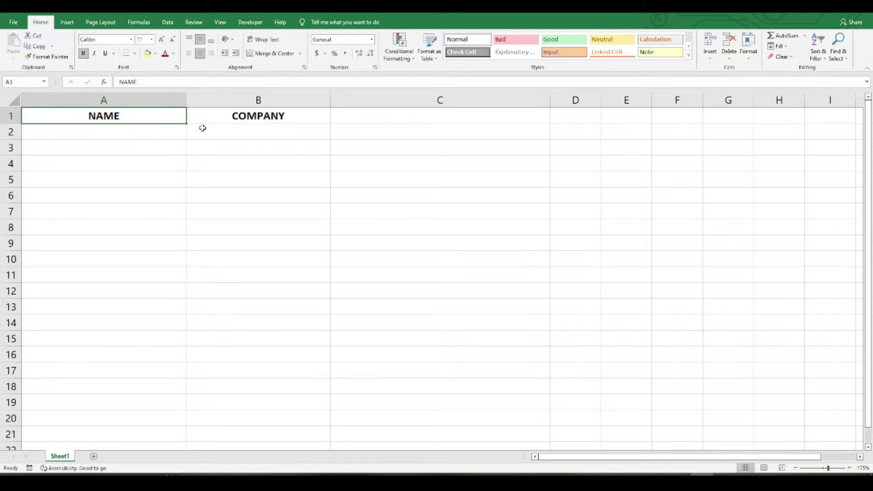
pyautogui.click(278, 117)
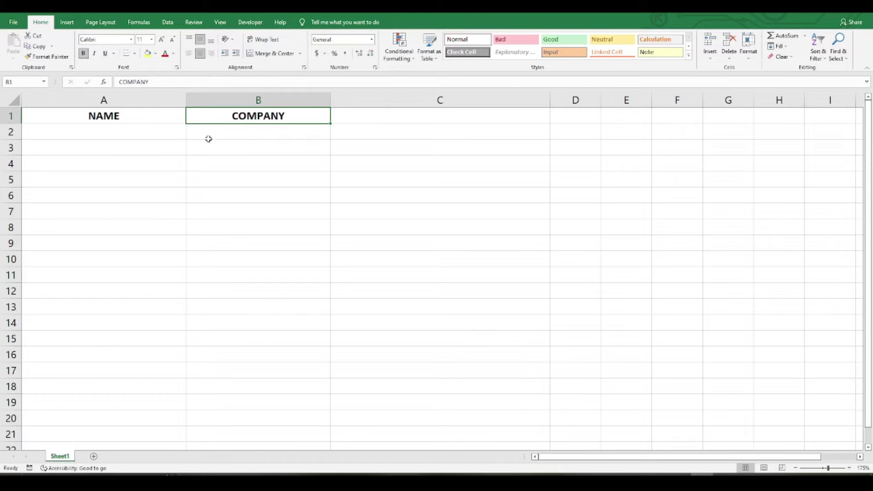
pyautogui.click(117, 99)
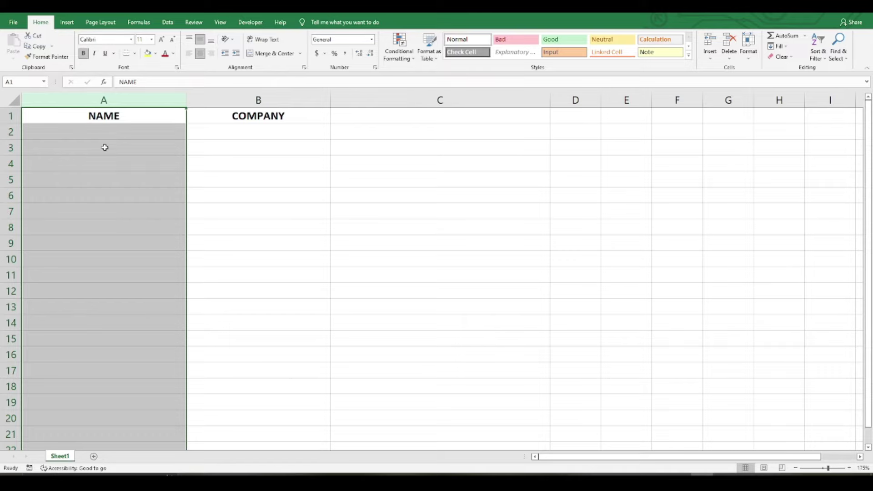
# Copy the ten names from the notes into A2:A11 and center them
pyautogui.hotkey('alt', 'Tab')
pyautogui.scroll(-1, 494, 293)
pyautogui.scroll(-1, 496, 296)
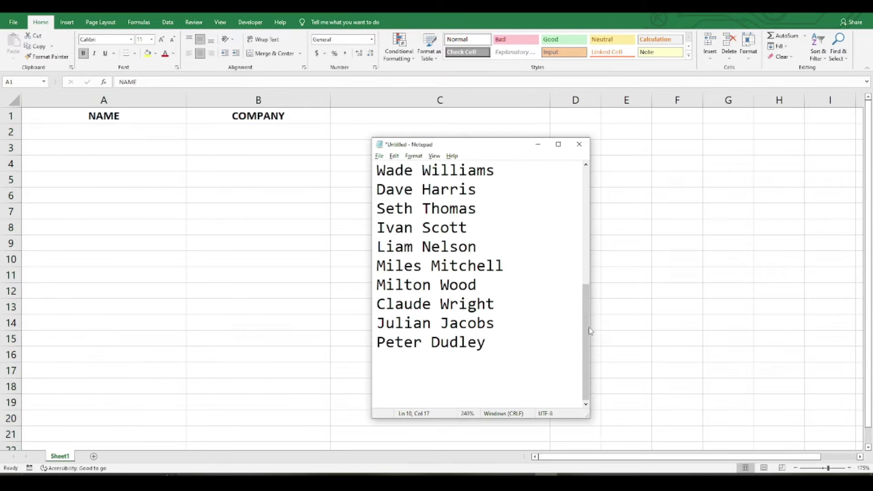
pyautogui.moveTo(589, 331); pyautogui.dragTo(589, 321)
pyautogui.moveTo(494, 359); pyautogui.dragTo(297, 162)
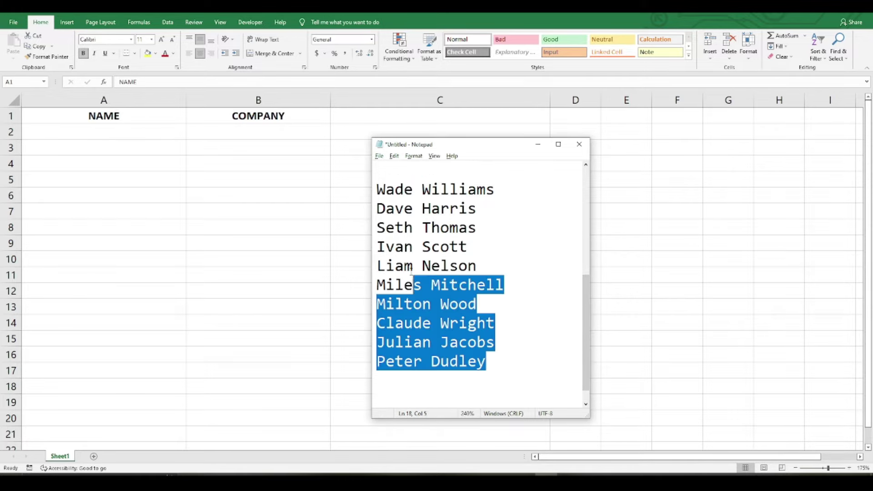
pyautogui.hotkey('alt', 'Tab')
pyautogui.click(98, 137)
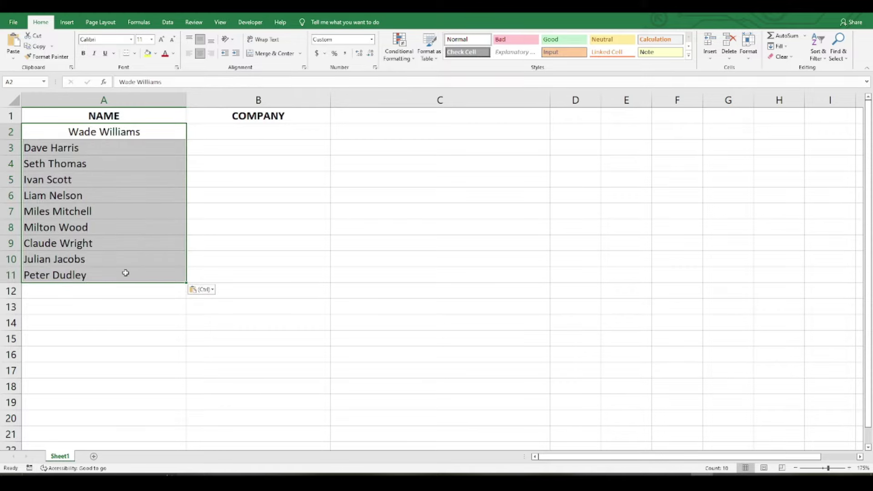
pyautogui.click(200, 53)
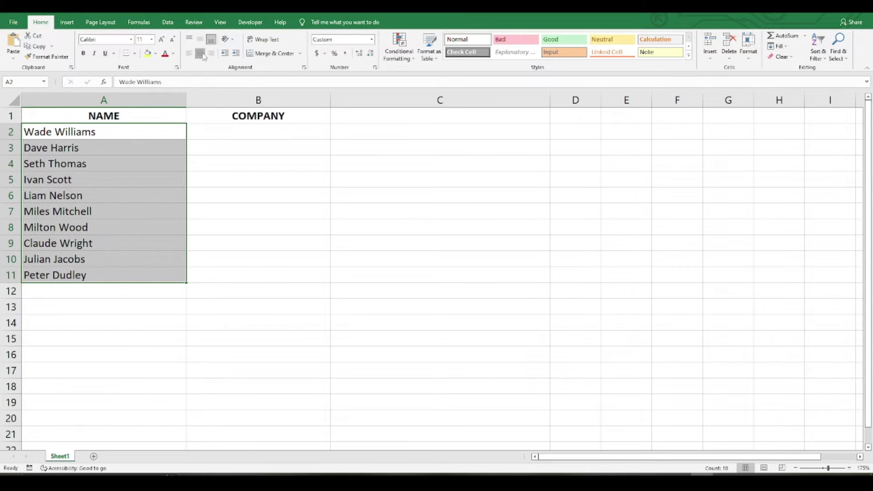
pyautogui.click(200, 54)
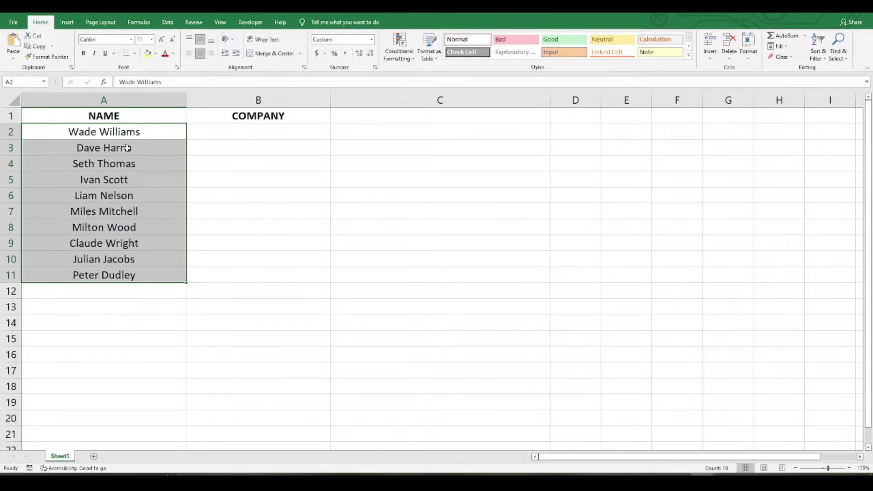
pyautogui.keyDown('ctrl'); pyautogui.scroll(1, 157, 225); pyautogui.keyUp('ctrl')
pyautogui.keyDown('ctrl'); pyautogui.scroll(1, 261, 238); pyautogui.keyUp('ctrl')
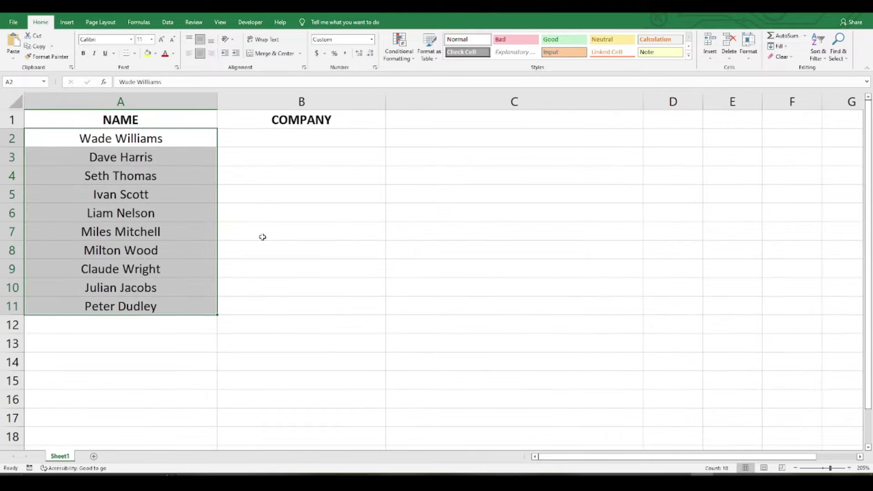
pyautogui.keyDown('ctrl'); pyautogui.scroll(1, 261, 261); pyautogui.keyUp('ctrl')
# Enter ABC1 Company in B2 and fill it down to B11
pyautogui.click(304, 142)
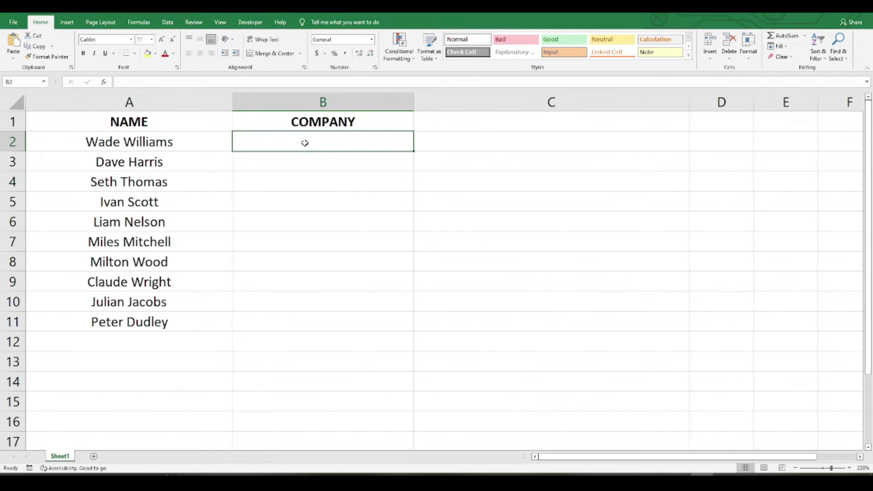
pyautogui.click(181, 143)
pyautogui.click(289, 136)
pyautogui.write('ABC')
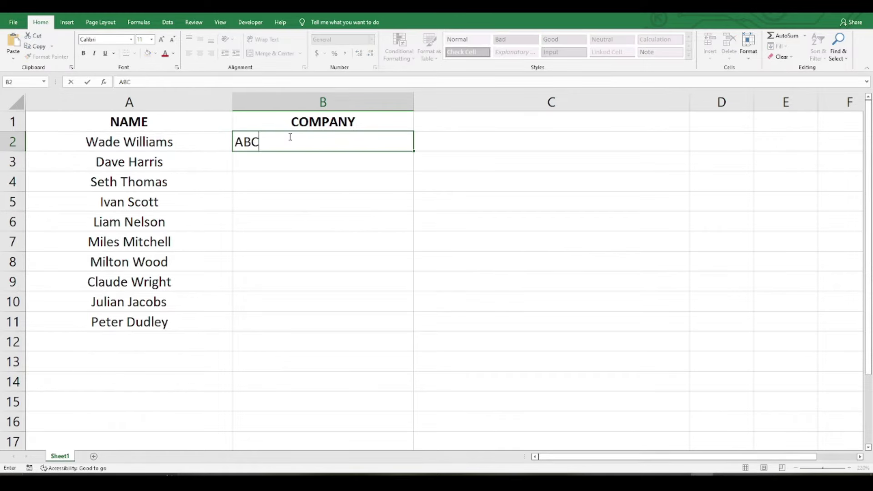
pyautogui.write('1 Company')
pyautogui.hotkey('ctrl', 'Return')
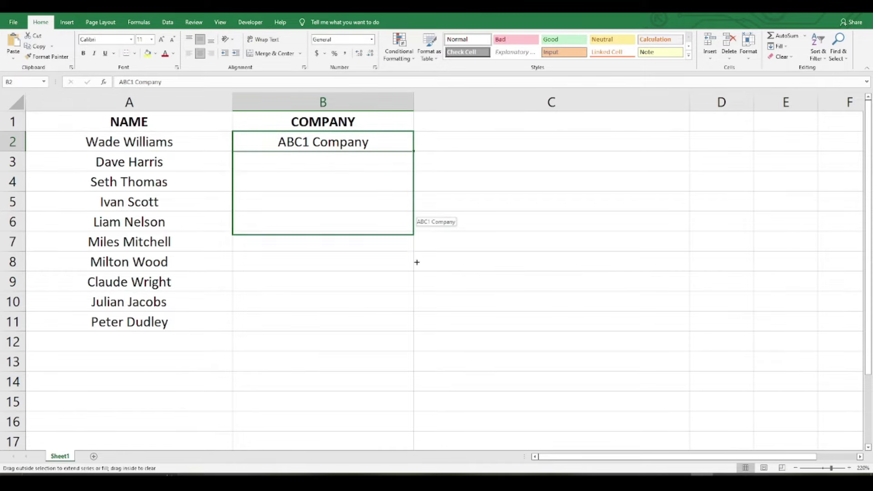
pyautogui.moveTo(415, 153); pyautogui.dragTo(413, 331)
# Change B3 to DEF2 Company and B4 to GHI3 Company
pyautogui.doubleClick(291, 162)
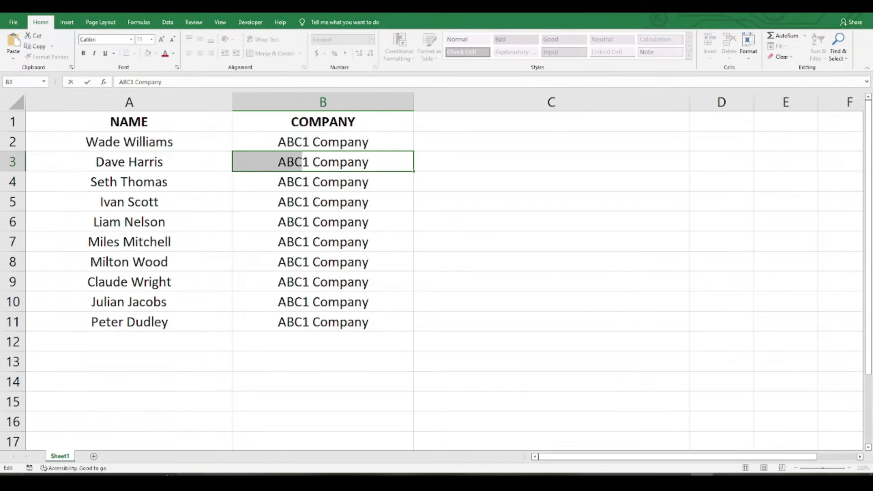
pyautogui.write('de')
pyautogui.press('BackSpace')
pyautogui.press('BackSpace')
pyautogui.write('DEF')
pyautogui.press('Delete')
pyautogui.write('2')
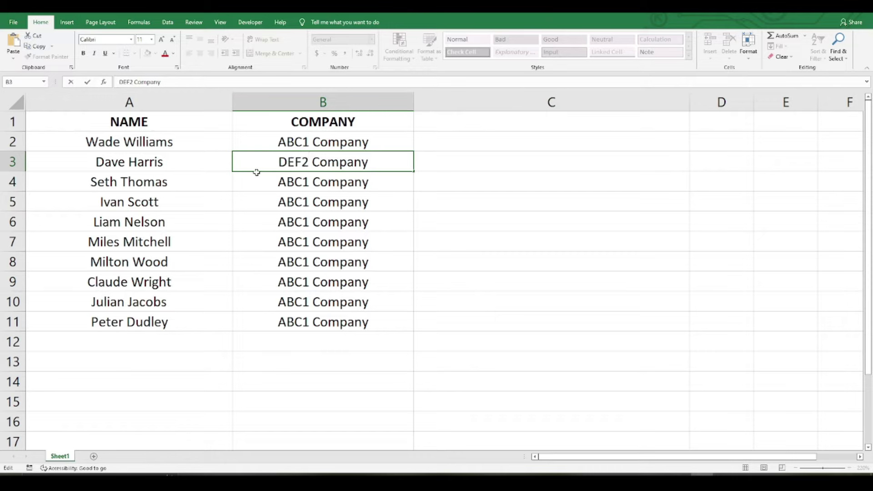
pyautogui.doubleClick(280, 183)
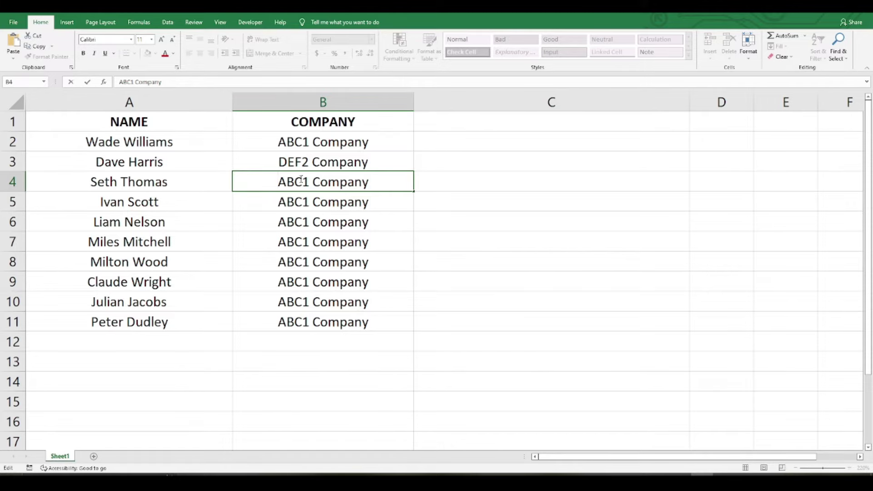
pyautogui.doubleClick(301, 182)
pyautogui.write('GHI3')
pyautogui.press('Return')
# Rename B5, B6 and B7 to JKL4 Company, MNO5 Company and PQR6 Company
pyautogui.doubleClick(284, 202)
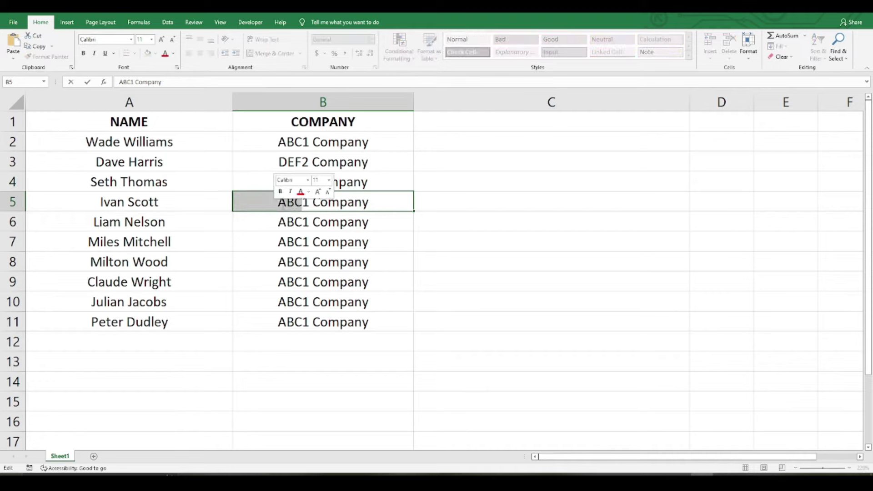
pyautogui.write('JKL4')
pyautogui.press('Return')
pyautogui.doubleClick(293, 221)
pyautogui.write('MNO5')
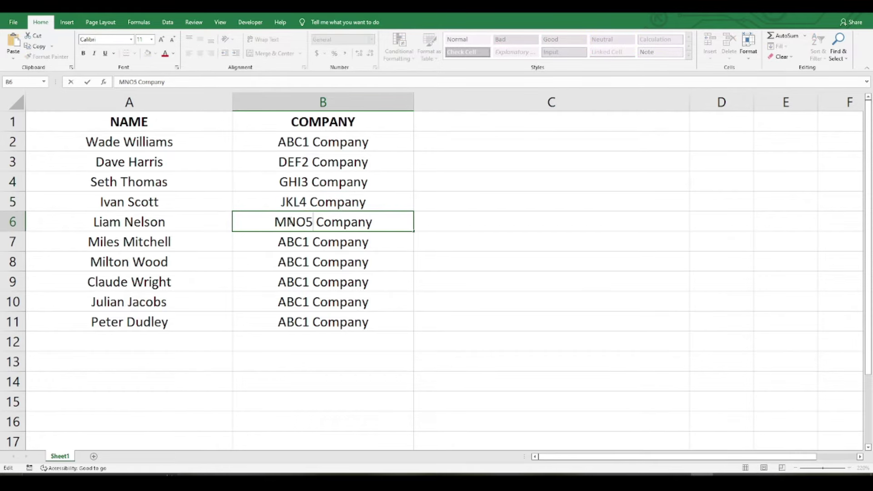
pyautogui.press('Return')
pyautogui.doubleClick(293, 242)
pyautogui.write('PQR6')
pyautogui.press('Return')
# Change the last company entry in B11 to BCD10 Company
pyautogui.doubleClick(294, 322)
pyautogui.press('BackSpace')
pyautogui.press('BackSpace')
pyautogui.write('B')
pyautogui.press('Right')
pyautogui.write('D10')
pyautogui.click(482, 283)
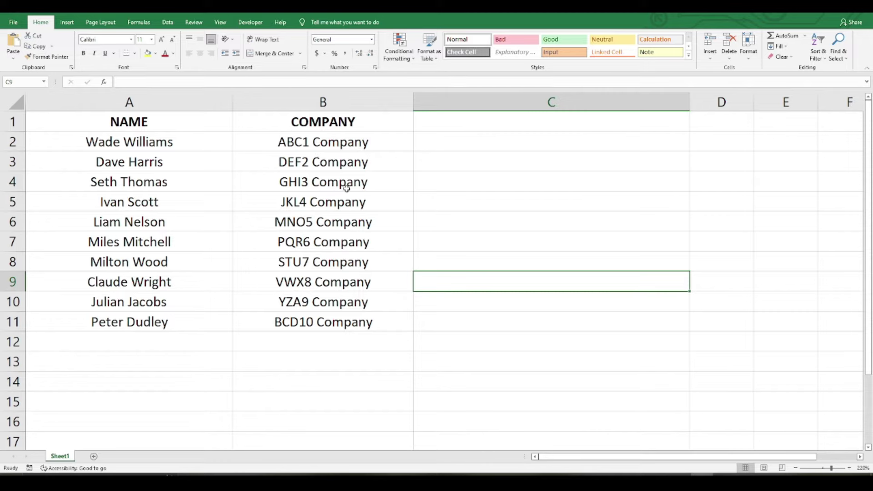
# Select the finished names-and-companies table from A1 to B11
pyautogui.moveTo(335, 141)
pyautogui.mouseDown()
pyautogui.moveTo(335, 318)
pyautogui.moveTo(129, 142)
pyautogui.mouseUp()
pyautogui.click(404, 283)
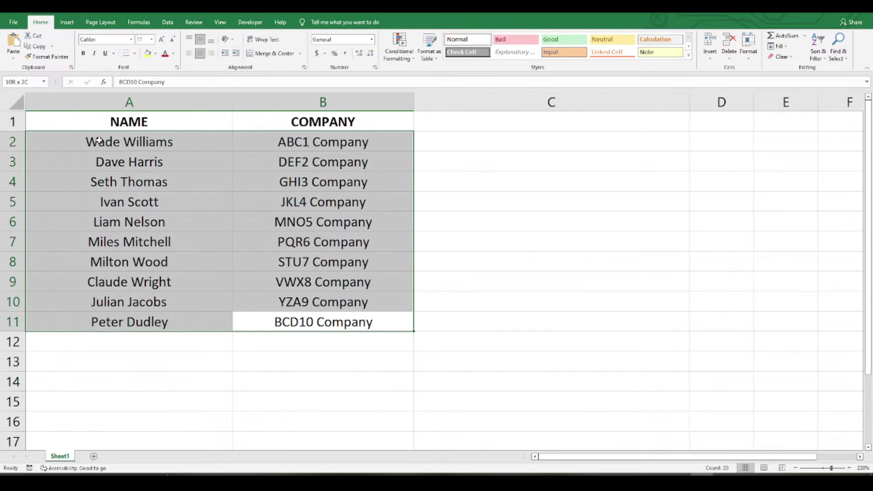
pyautogui.click(601, 280)
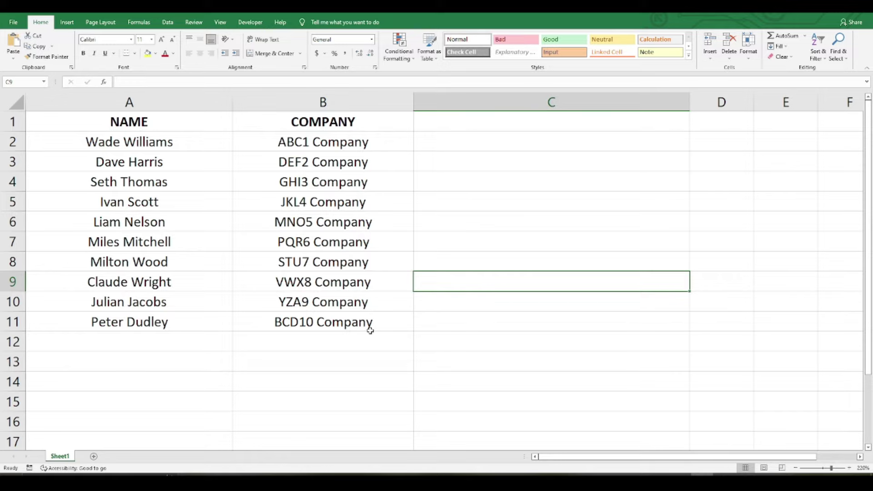
pyautogui.moveTo(370, 326); pyautogui.dragTo(102, 120)
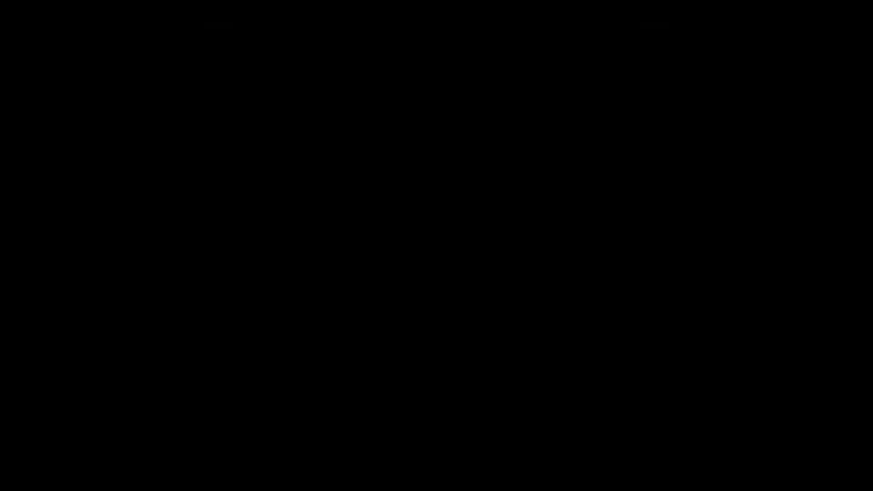
# Add '5.Save the file. (ctrl s)' to the mail-merge notes
pyautogui.write('5.')
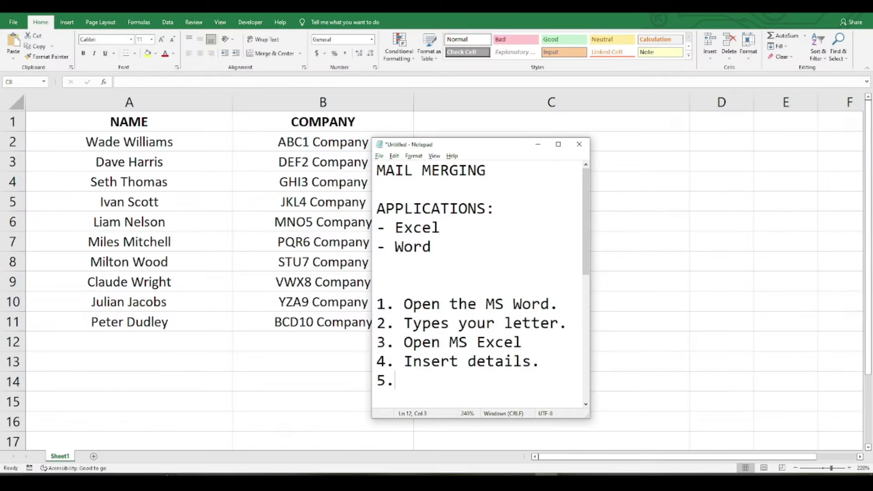
pyautogui.write('Save the file.')
pyautogui.press('Return')
pyautogui.write('(ctrl s)')
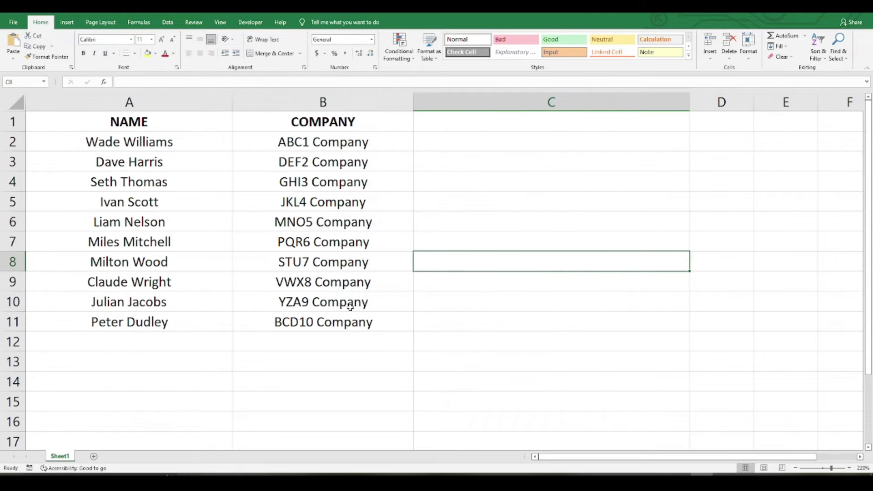
# Reach the classic Save As dialog through More locations and Browse
pyautogui.hotkey('ctrl', 's')
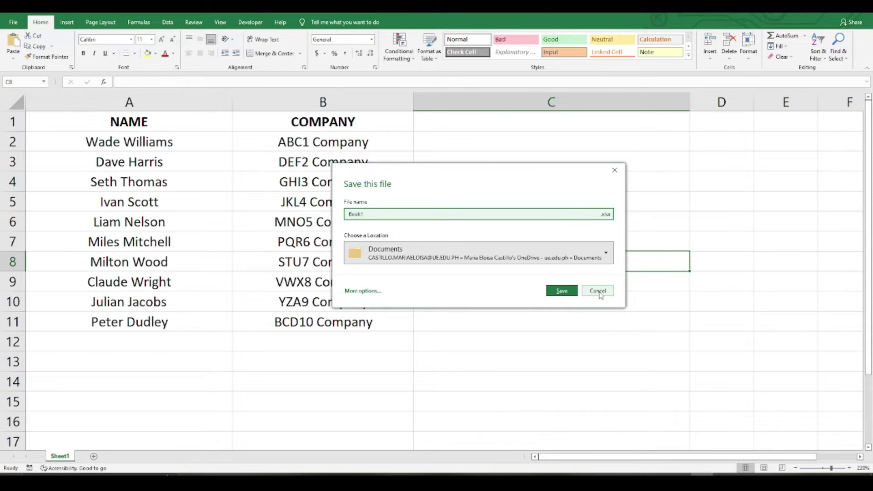
pyautogui.click(597, 291)
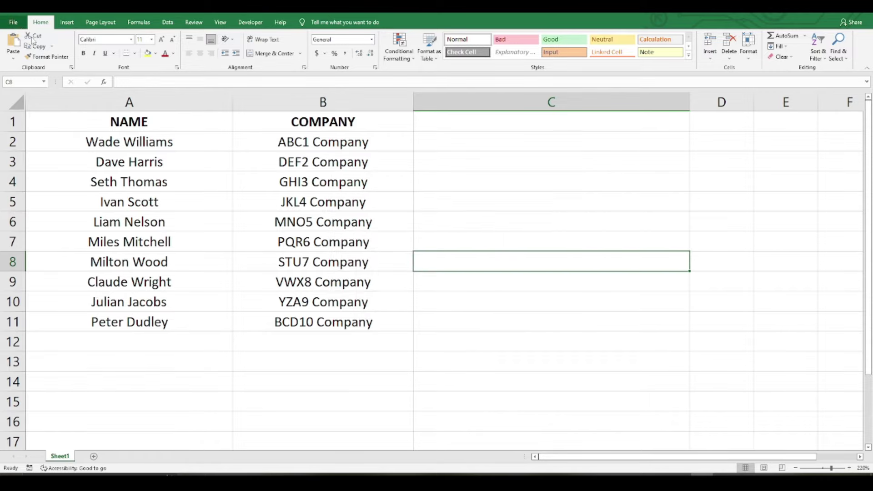
pyautogui.click(14, 23)
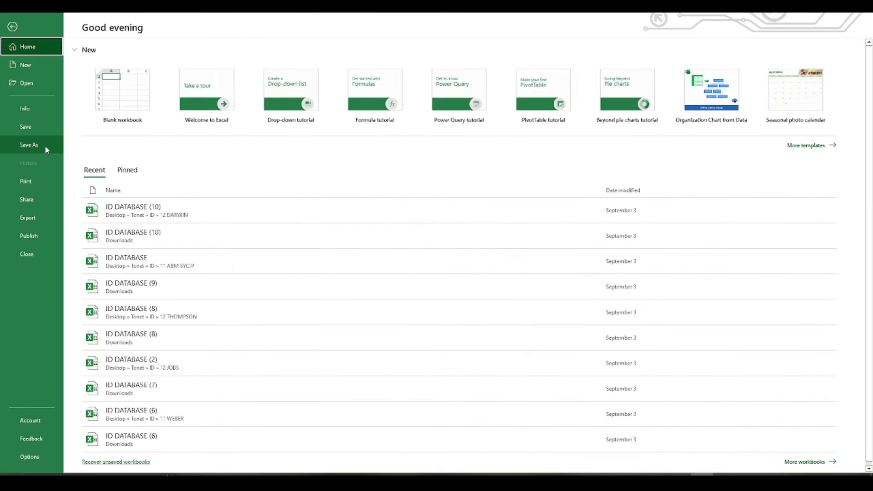
pyautogui.click(47, 149)
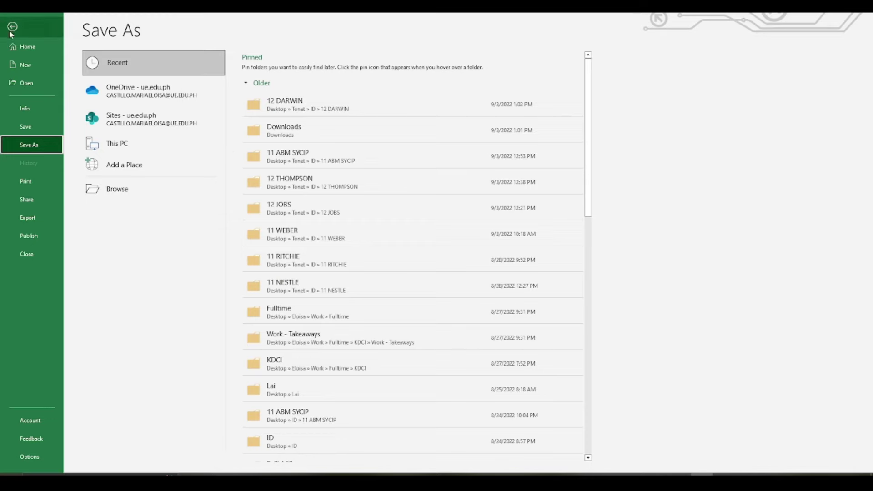
pyautogui.click(12, 27)
pyautogui.click(534, 249)
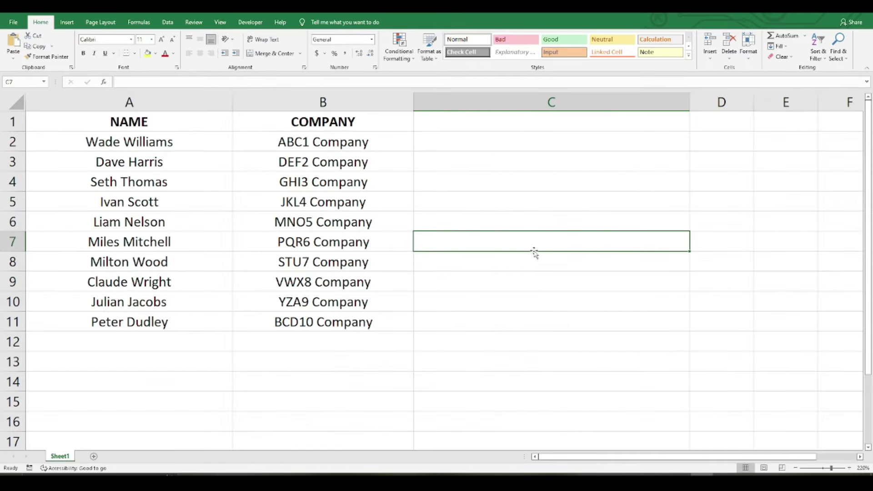
pyautogui.hotkey('ctrl', 's')
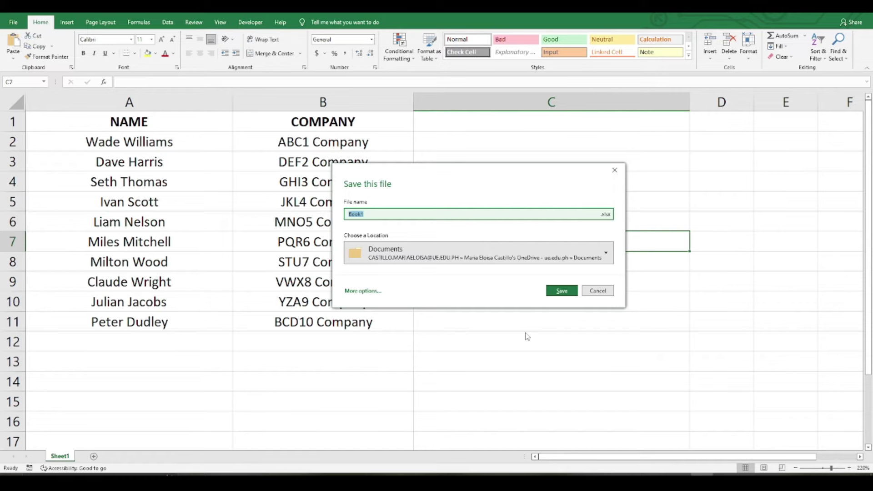
pyautogui.click(453, 260)
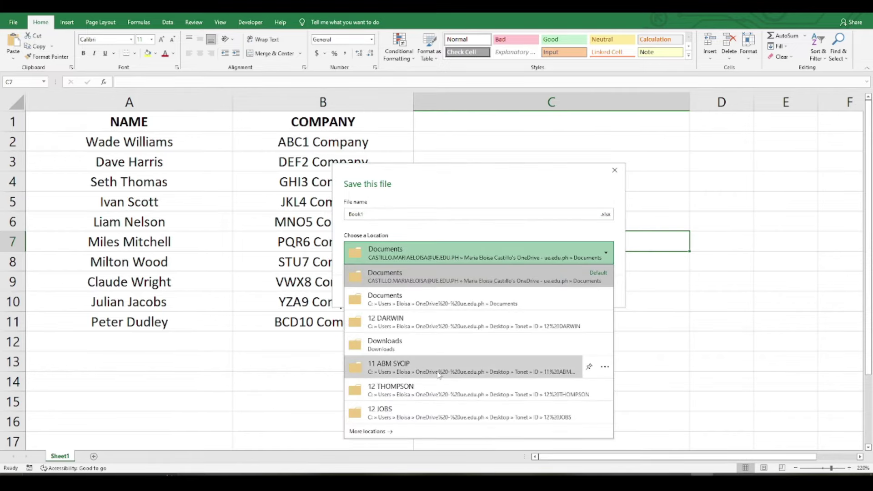
pyautogui.click(380, 432)
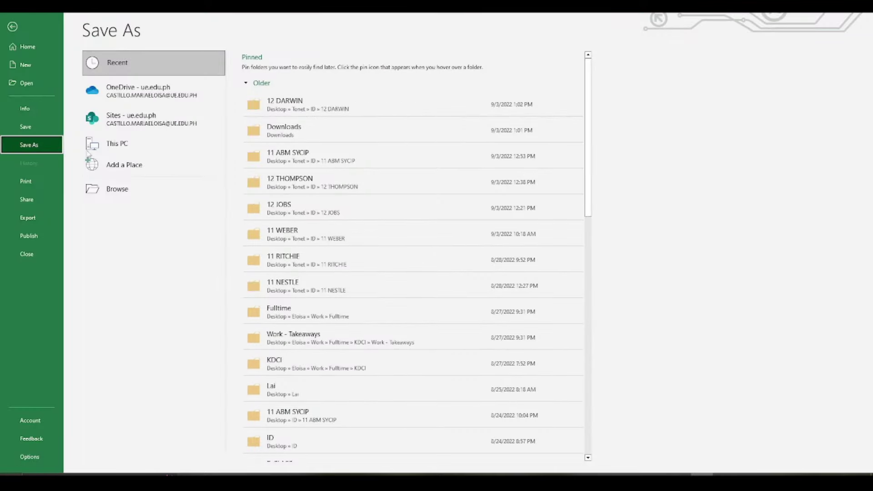
pyautogui.click(117, 189)
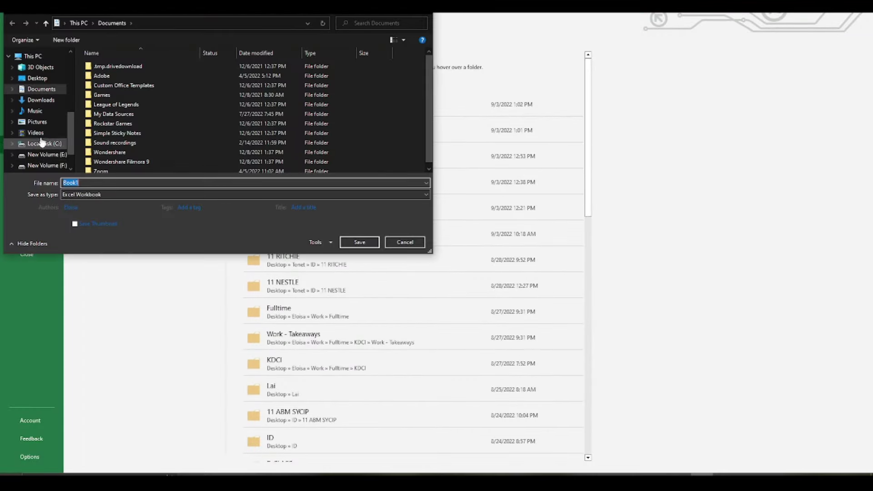
# Save the workbook to the Desktop as ETECH_DATABASE in Excel Workbook format
pyautogui.click(41, 79)
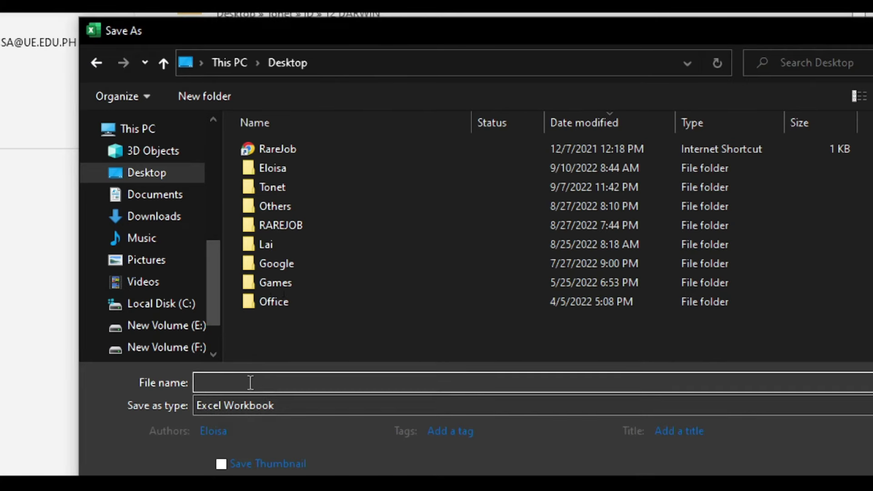
pyautogui.write('ETE')
pyautogui.write('C')
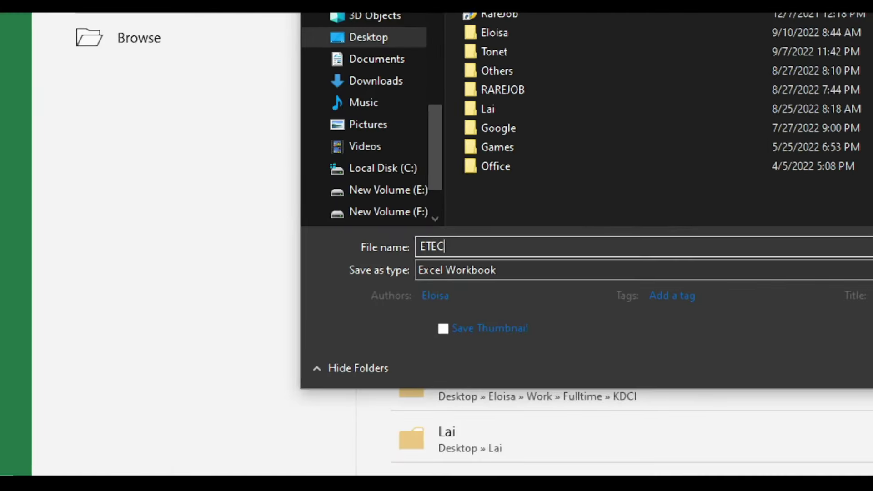
pyautogui.write('H_DATEBASE')
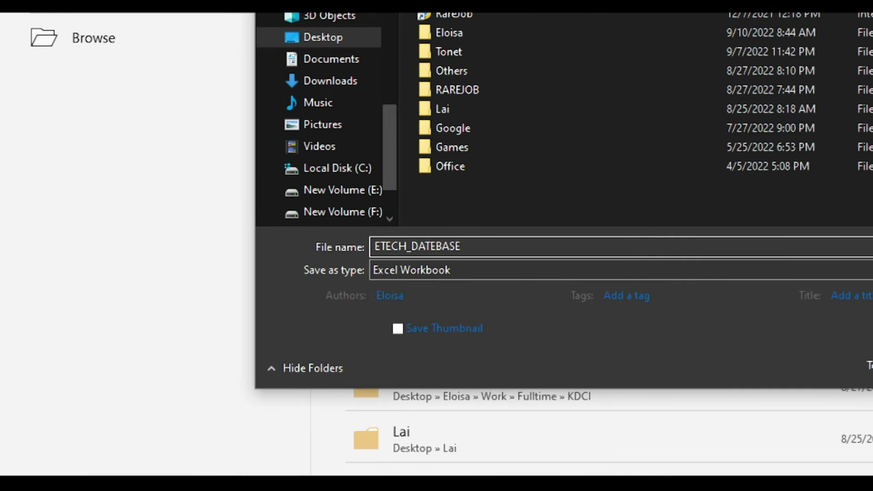
pyautogui.click(435, 245)
pyautogui.press('BackSpace')
pyautogui.write('A')
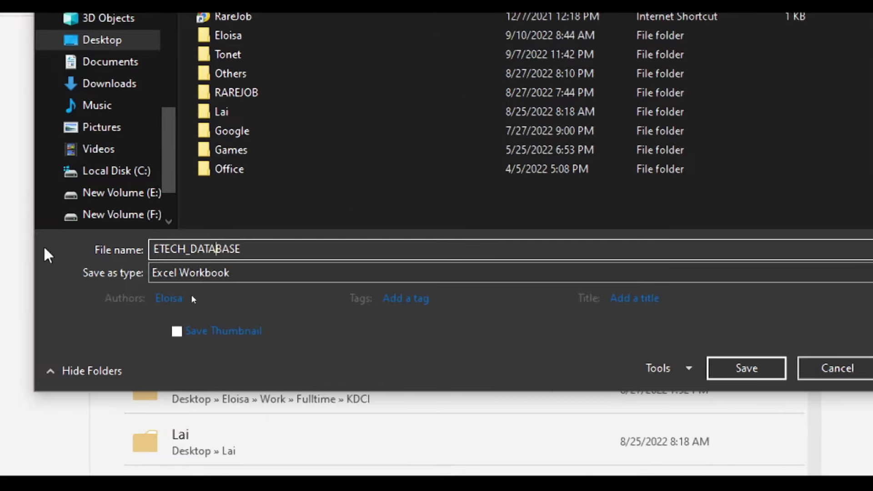
pyautogui.click(301, 251)
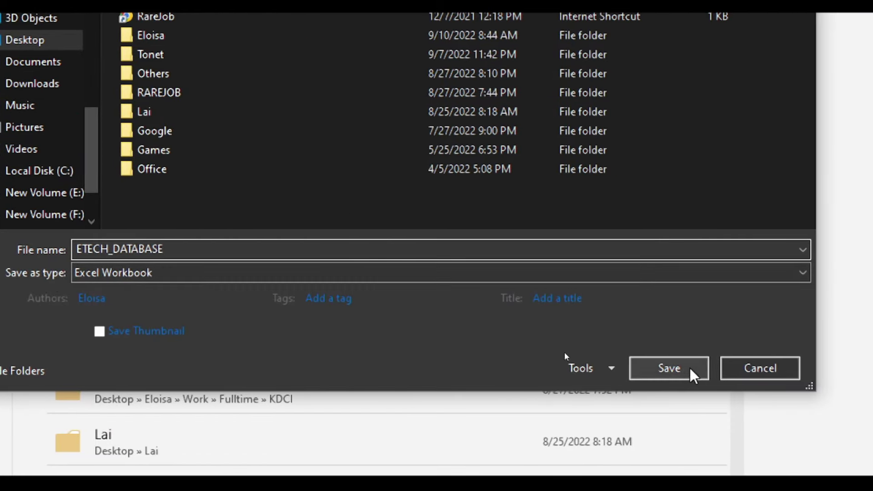
pyautogui.click(690, 370)
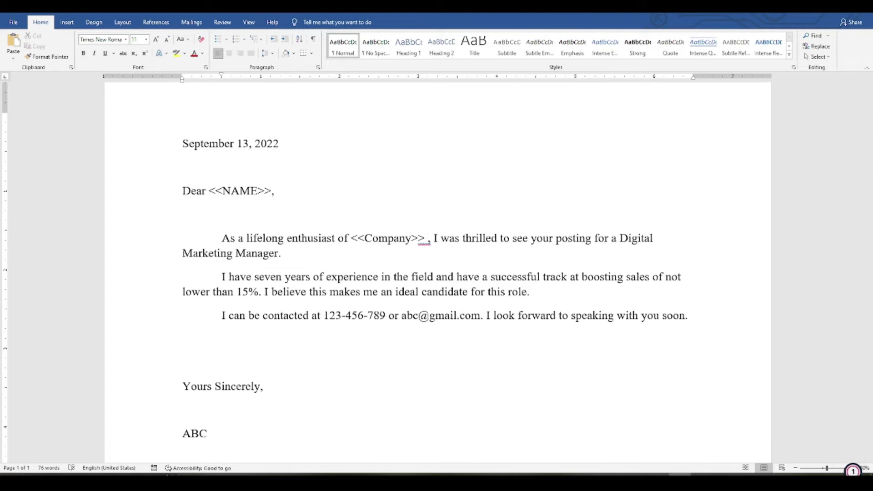
# Add '7. Click Mailings' as a new step in the Notepad notes
pyautogui.hotkey('alt', 'Tab')
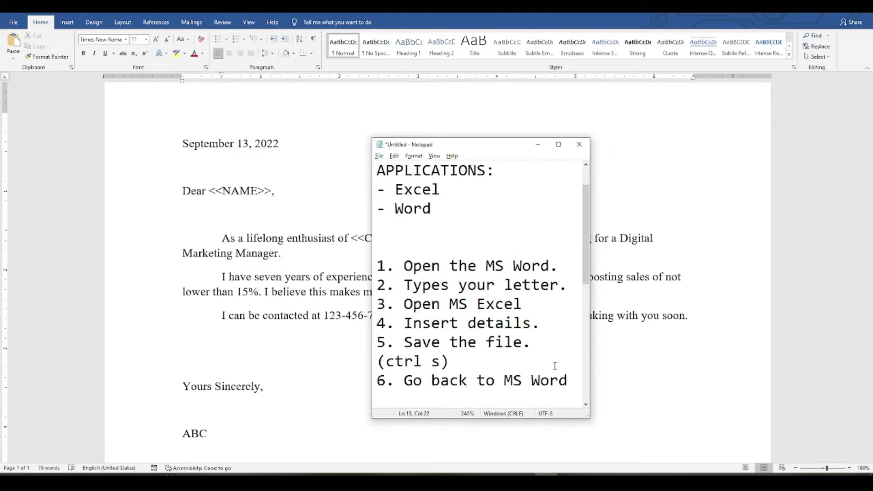
pyautogui.scroll(-1, 555, 366)
pyautogui.press('Return')
pyautogui.write('7. ')
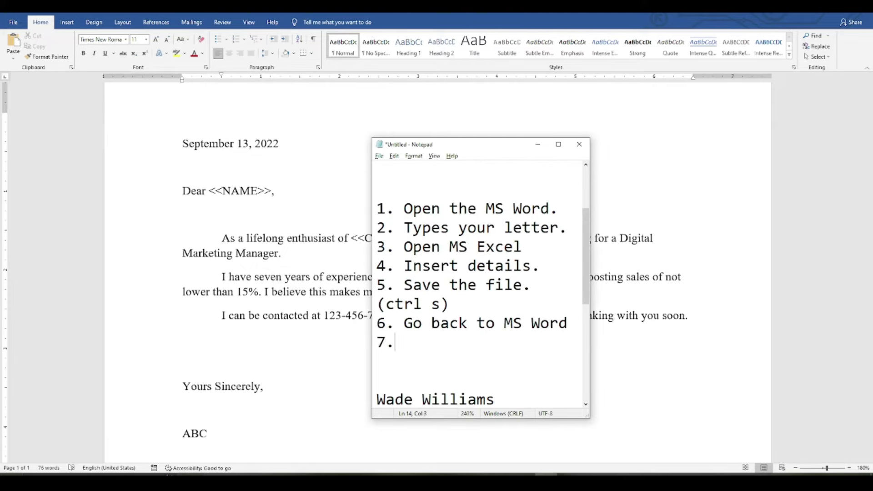
pyautogui.write('Click ')
pyautogui.write('Mailings>')
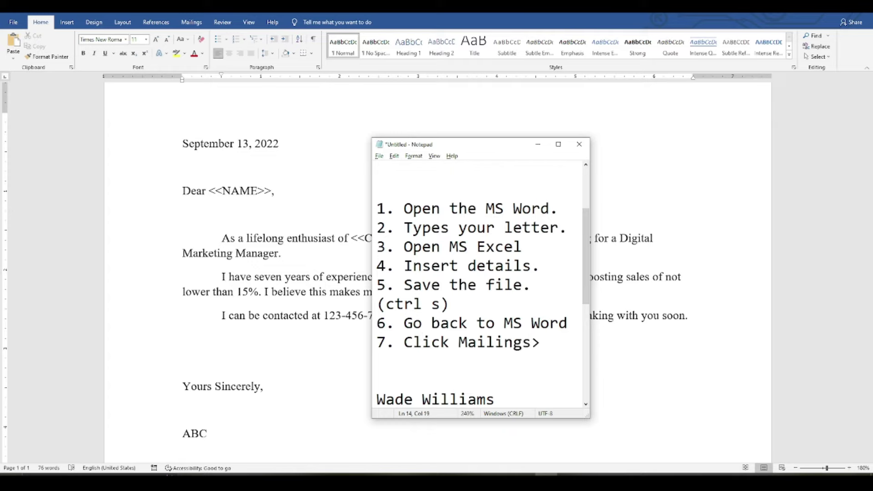
pyautogui.moveTo(457, 345); pyautogui.dragTo(550, 347)
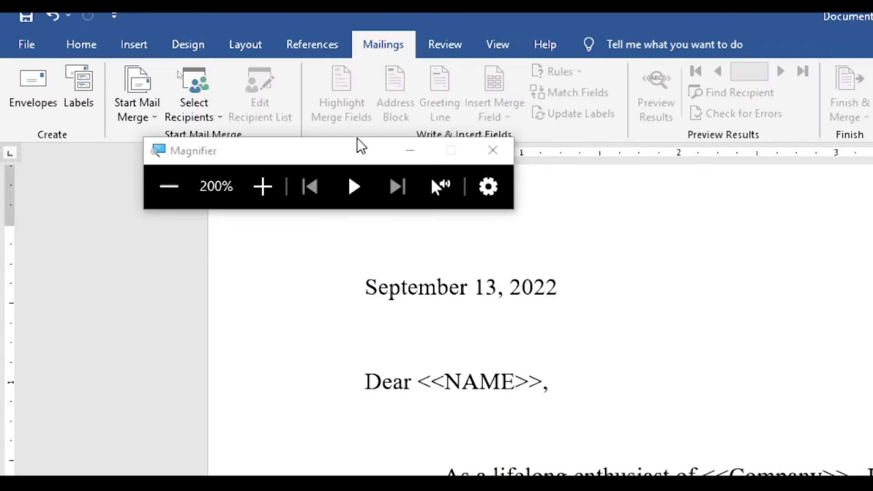
pyautogui.moveTo(316, 160); pyautogui.dragTo(530, 252)
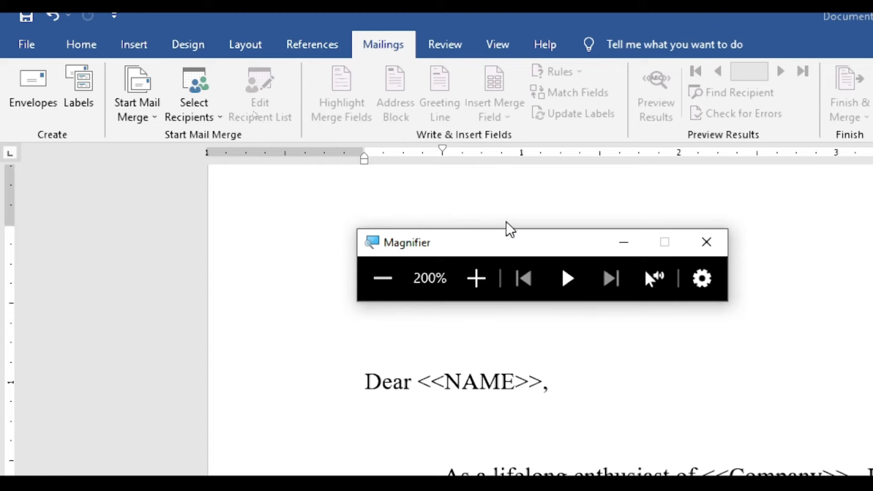
# Start a Letters mail merge in Word and note 'Select Recipient' in the notes
pyautogui.click(145, 116)
pyautogui.click(151, 122)
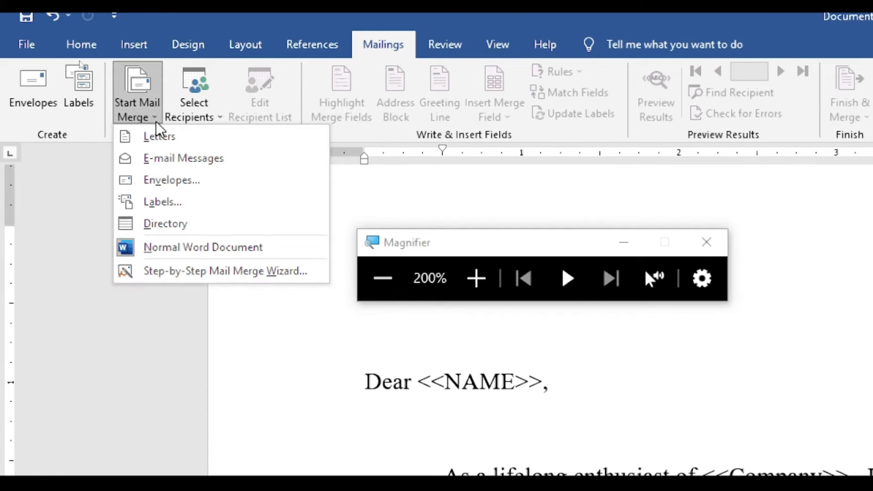
pyautogui.click(173, 138)
pyautogui.click(376, 293)
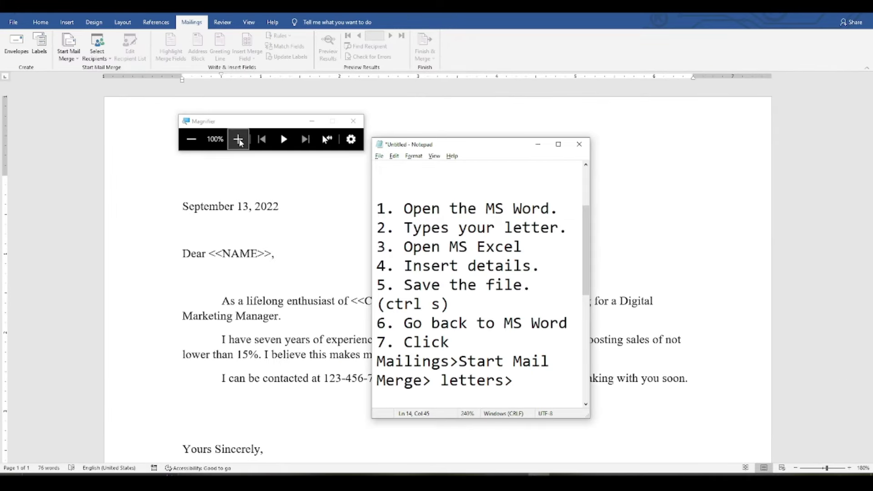
pyautogui.write('Select Recipient')
# Use the existing list ETECH_DATABASE from the Desktop, choosing its Sheet1$ table as recipients
pyautogui.press('super+plus')
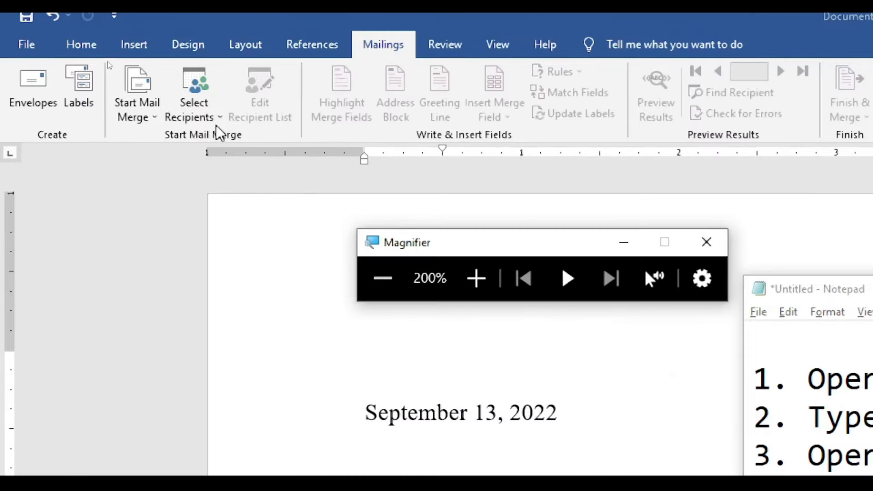
pyautogui.click(210, 117)
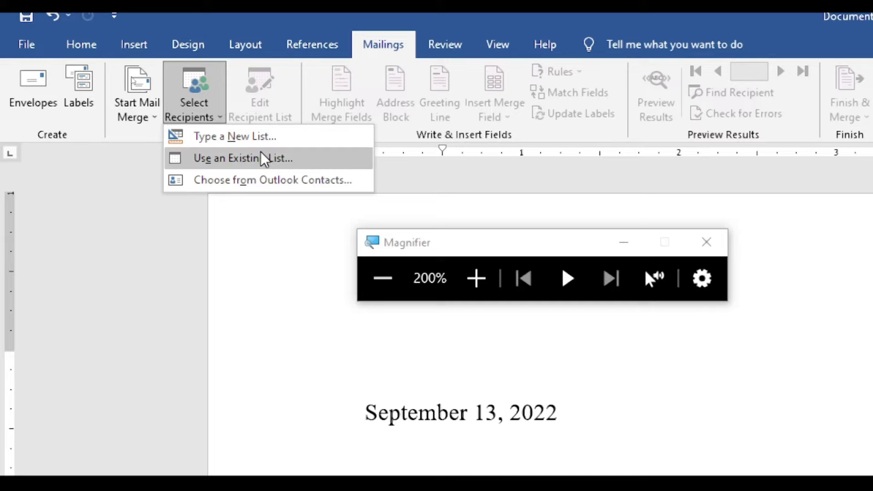
pyautogui.click(307, 159)
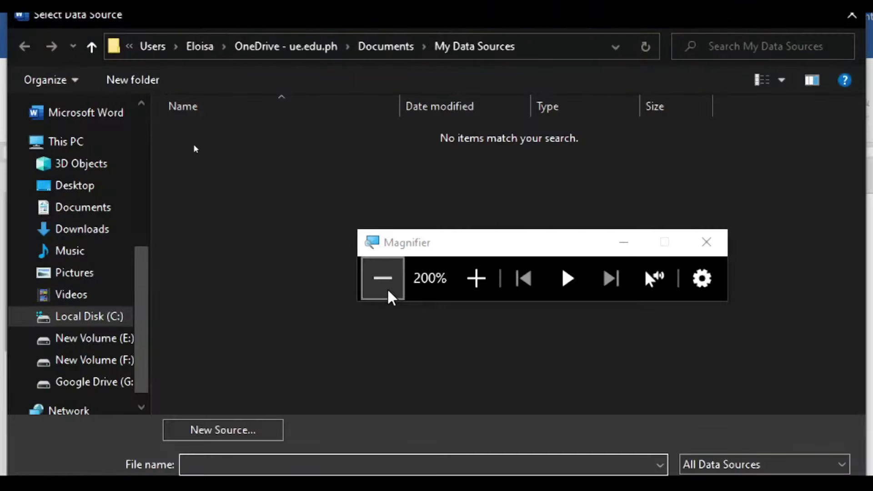
pyautogui.click(385, 284)
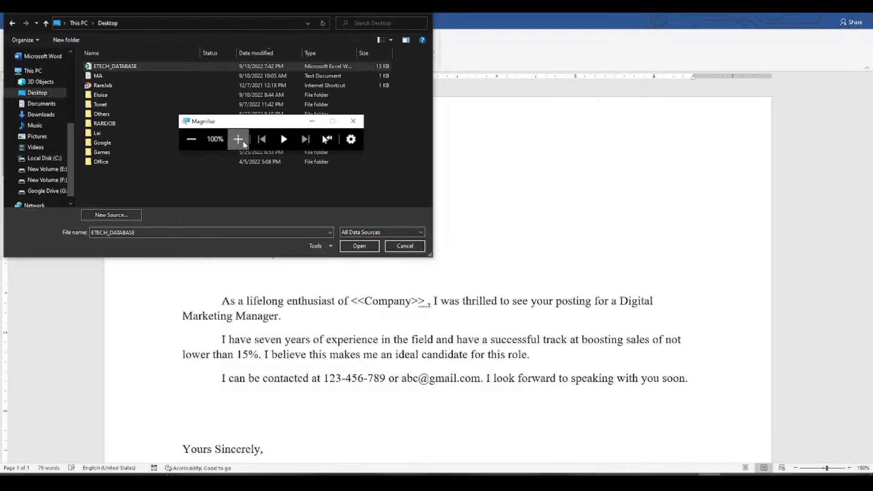
pyautogui.click(238, 139)
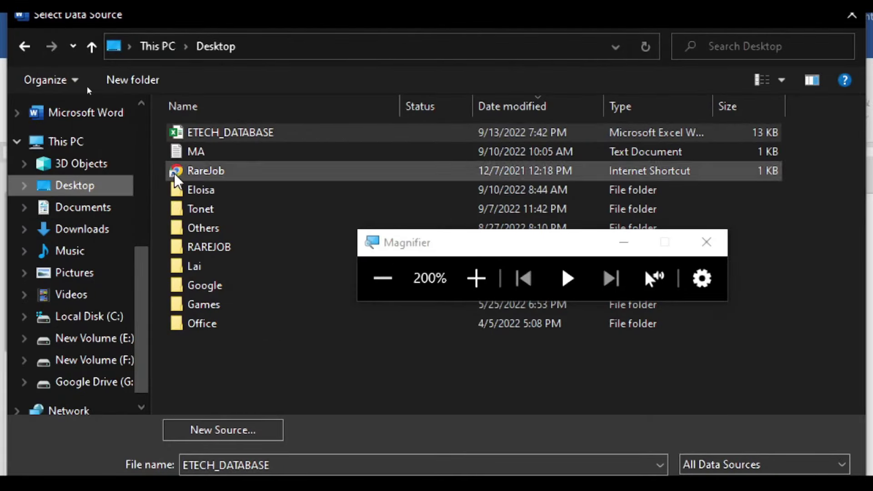
pyautogui.click(295, 134)
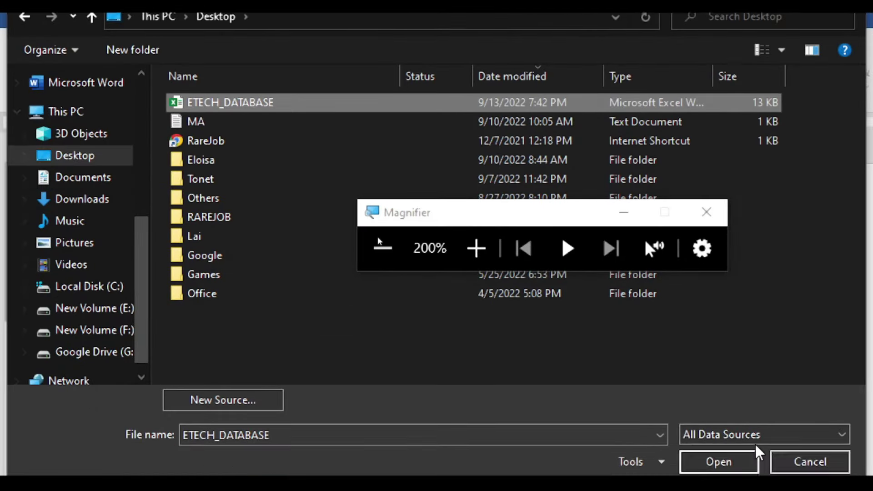
pyautogui.click(723, 414)
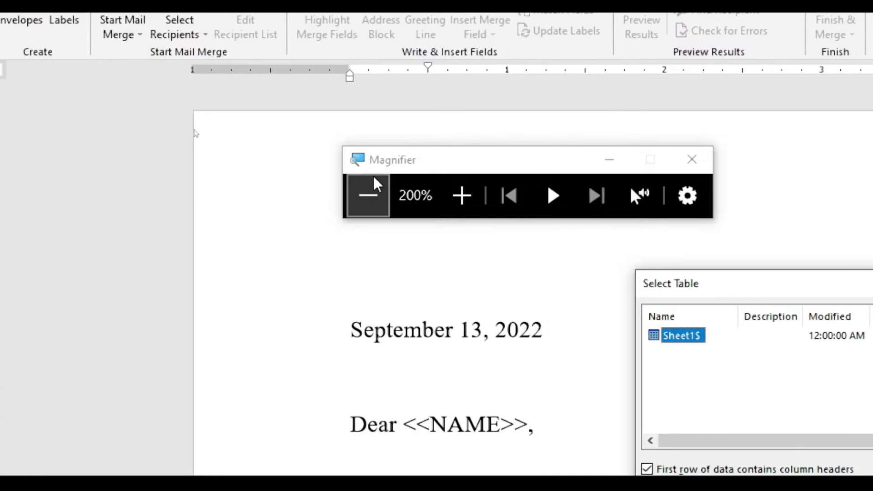
pyautogui.click(369, 194)
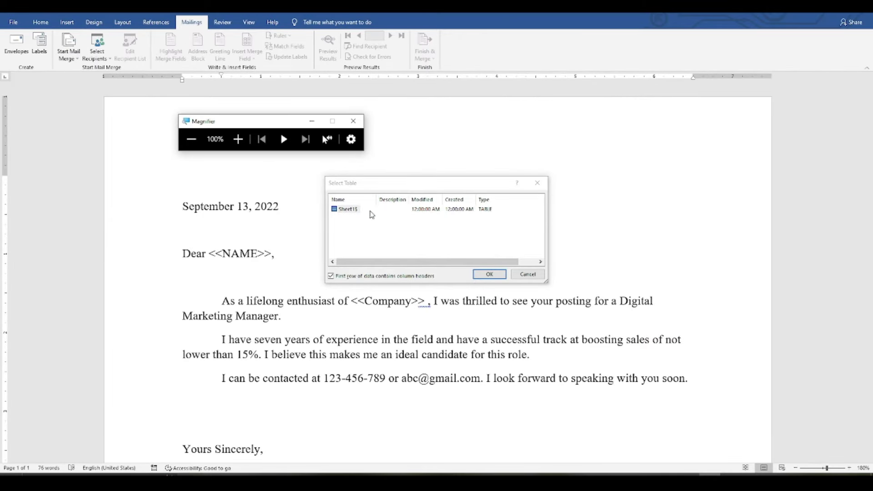
pyautogui.click(238, 138)
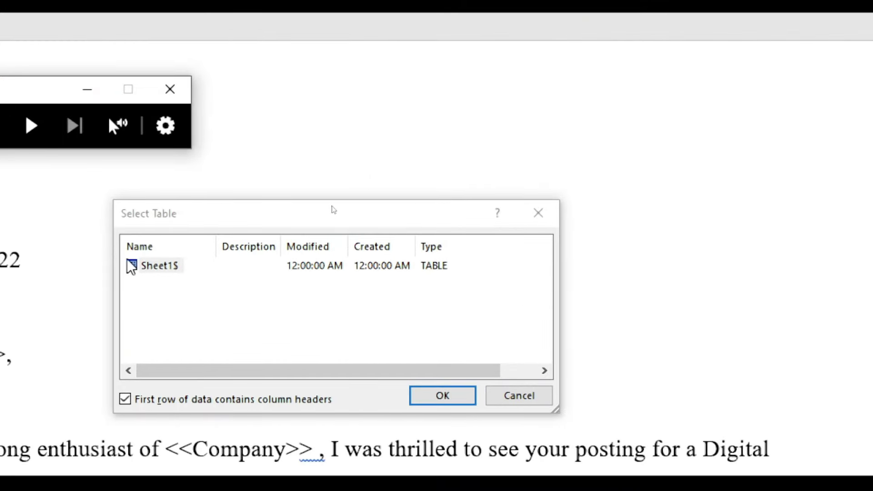
pyautogui.click(150, 266)
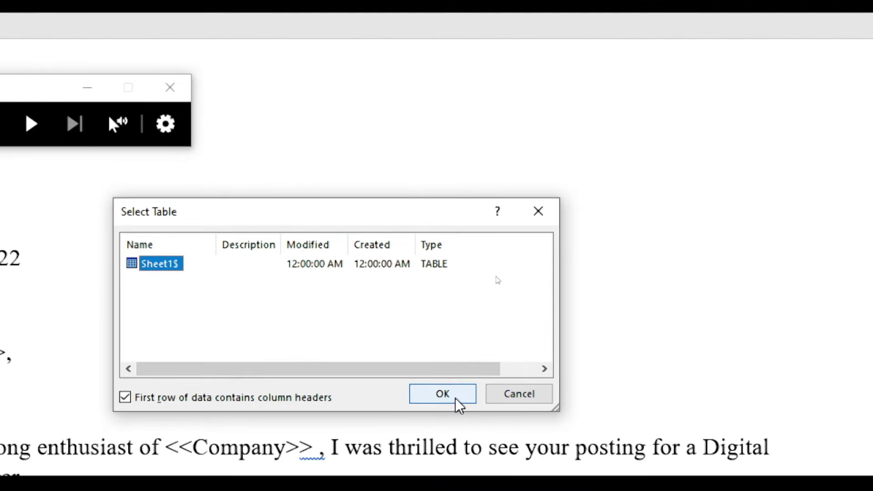
pyautogui.click(468, 403)
# Shrink and hide the notes to bring the Word letter back into view
pyautogui.hotkey('ctrl', '-')
pyautogui.hotkey('ctrl', '-')
pyautogui.hotkey('ctrl', '-')
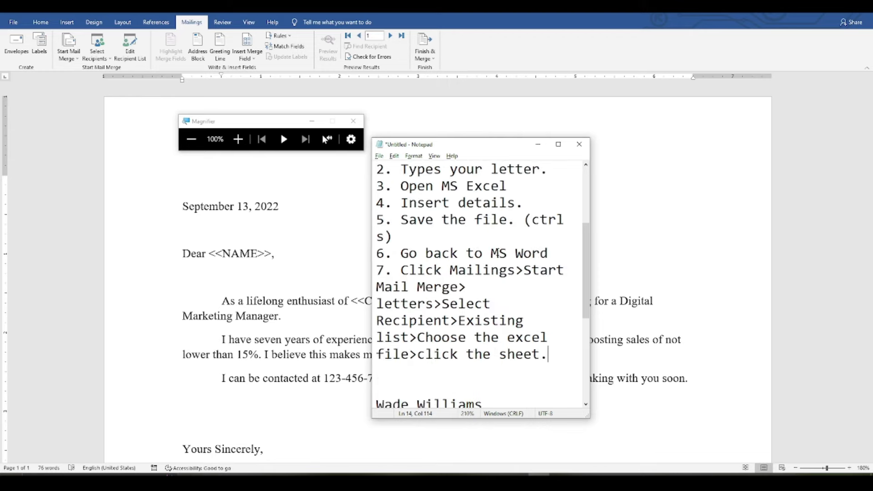
pyautogui.click(537, 144)
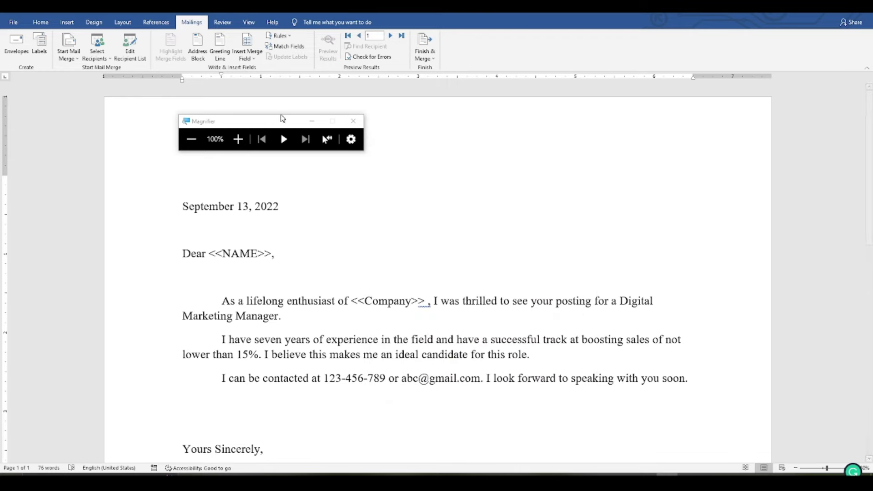
pyautogui.moveTo(277, 124); pyautogui.dragTo(739, 189)
pyautogui.scroll(-1, 317, 284)
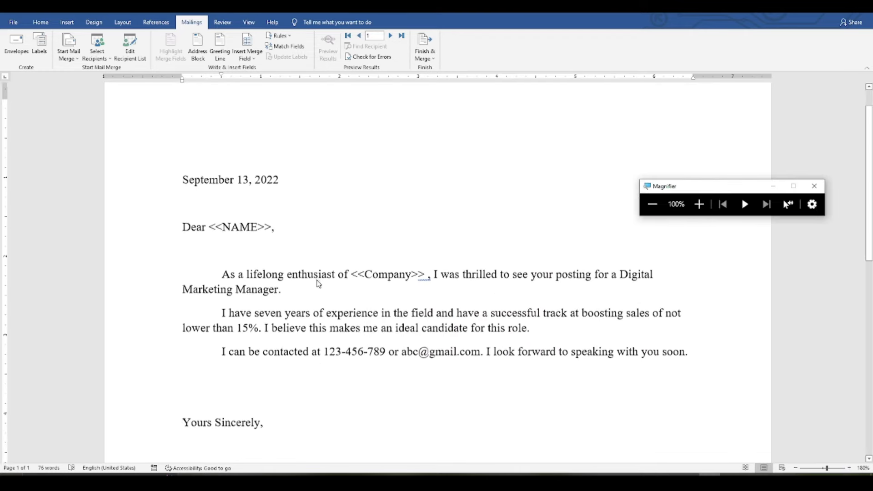
pyautogui.scroll(-2, 317, 284)
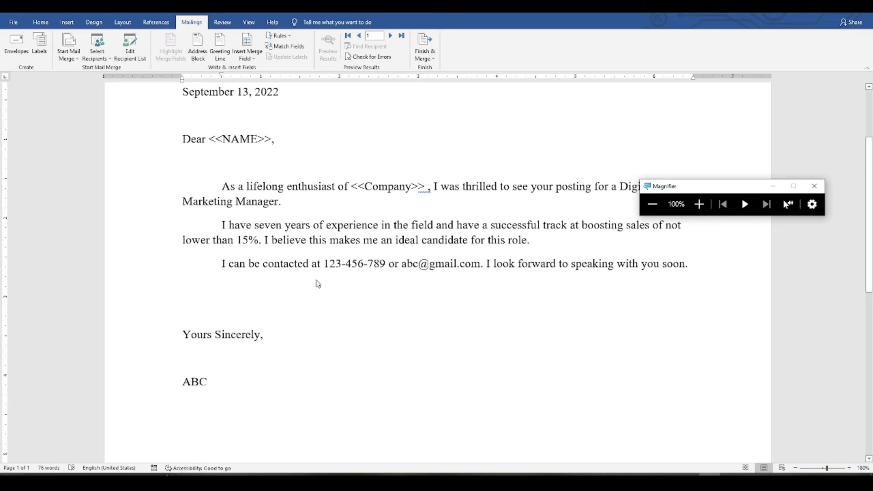
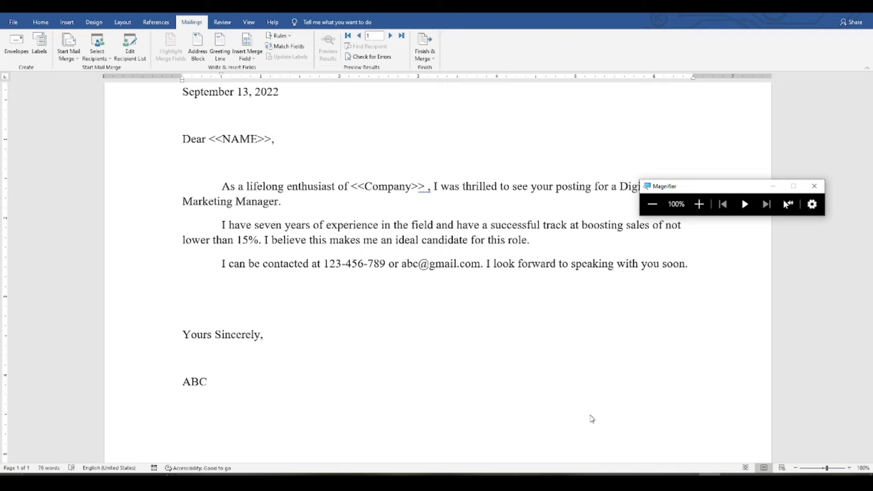
# Append '8. Click Insert Merge Field.' as a new line in the Notepad instructions, correcting typos
pyautogui.click(547, 473)
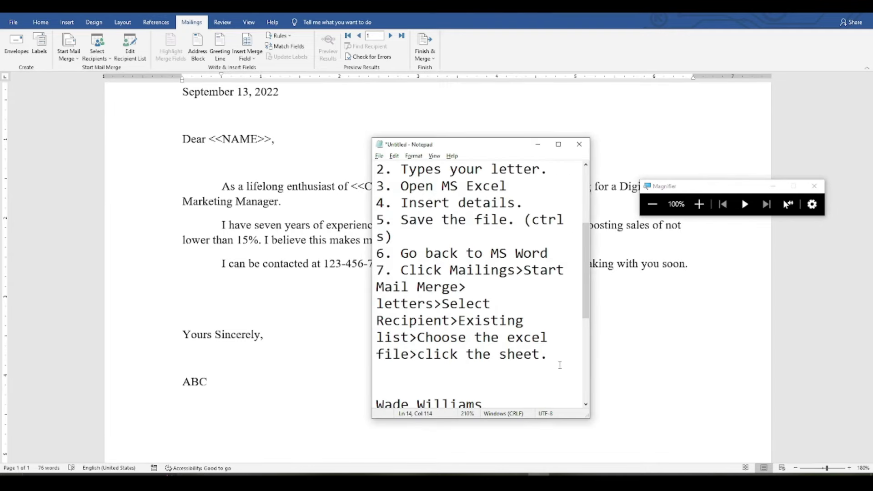
pyautogui.press('Return')
pyautogui.press('Return')
pyautogui.write('8.')
pyautogui.write('ick ')
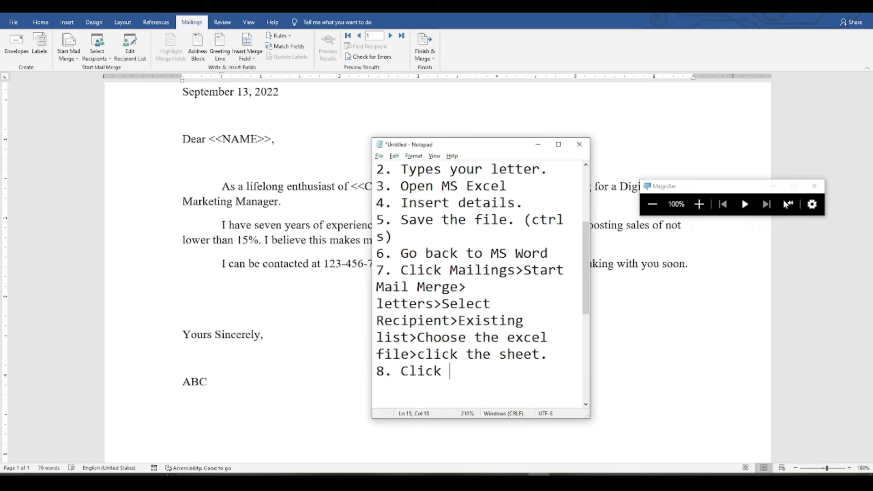
pyautogui.write('Imser')
pyautogui.write('rge')
pyautogui.press('BackSpace')
pyautogui.press('BackSpace')
pyautogui.press('BackSpace')
pyautogui.press('BackSpace')
pyautogui.press('BackSpace')
pyautogui.press('BackSpace')
pyautogui.press('BackSpace')
pyautogui.press('BackSpace')
pyautogui.press('BackSpace')
pyautogui.press('BackSpace')
pyautogui.write('nsert Merge Field.')
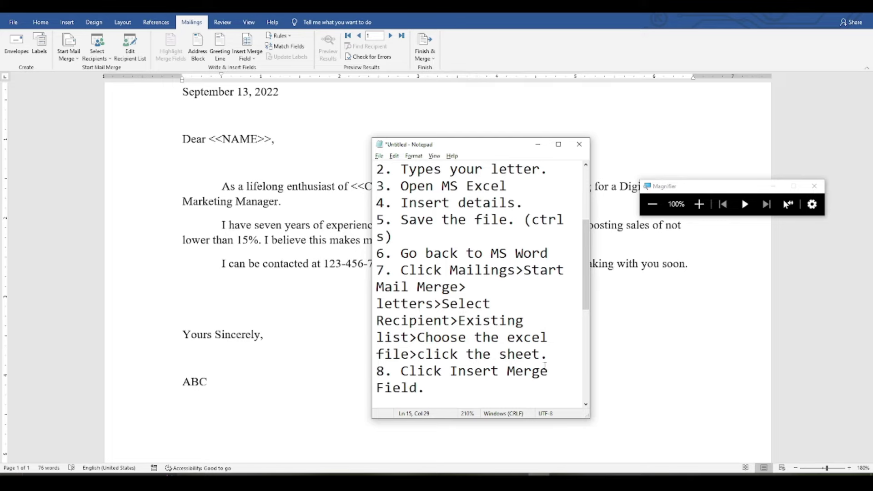
# Replace the <<NAME>> placeholder in the greeting with the NAME merge field
pyautogui.click(697, 204)
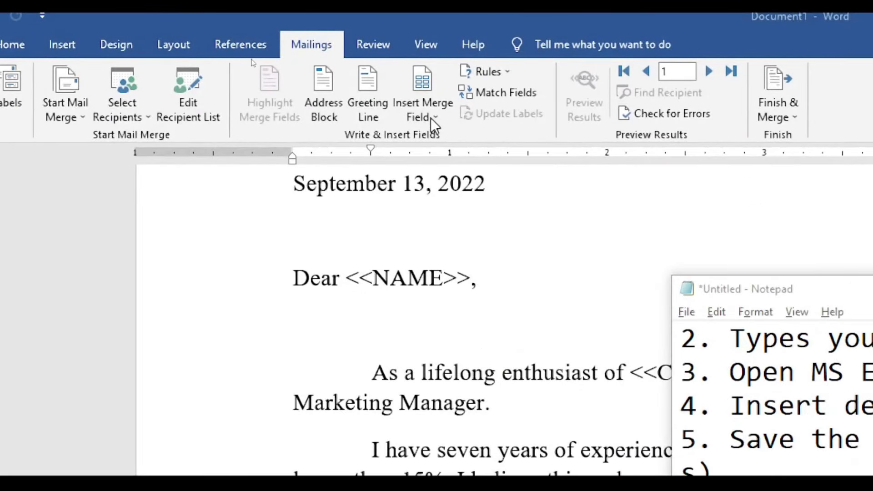
pyautogui.click(431, 118)
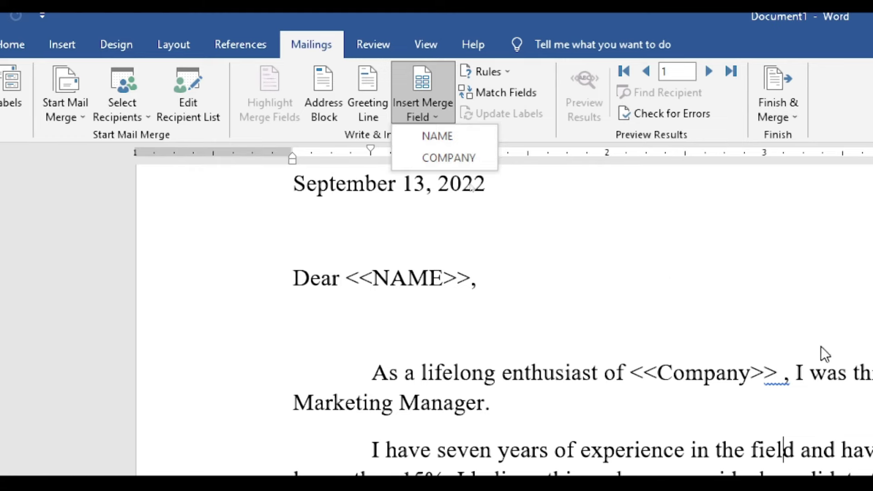
pyautogui.press('super+plus')
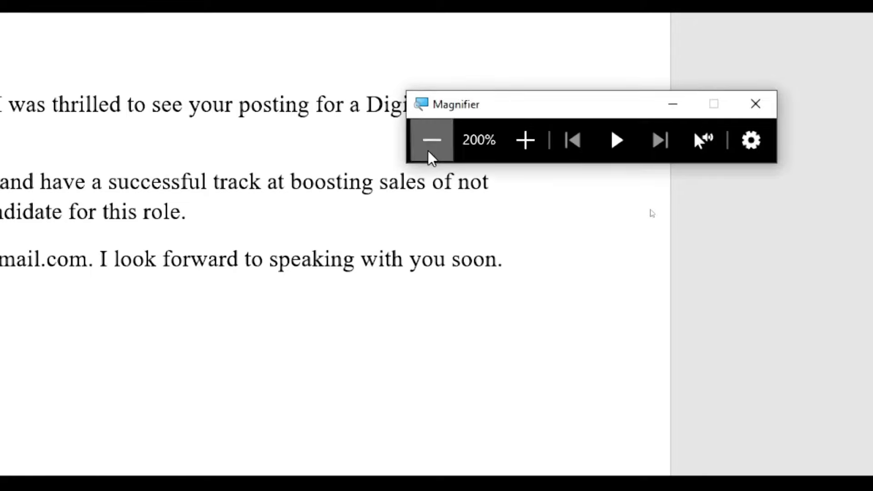
pyautogui.click(431, 142)
pyautogui.scroll(3, 411, 246)
pyautogui.click(268, 215)
pyautogui.moveTo(276, 215); pyautogui.dragTo(209, 216)
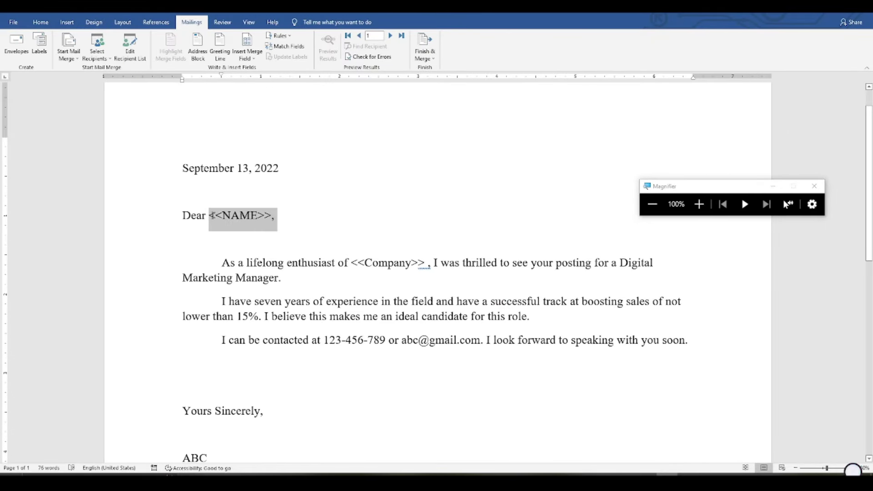
pyautogui.click(273, 223)
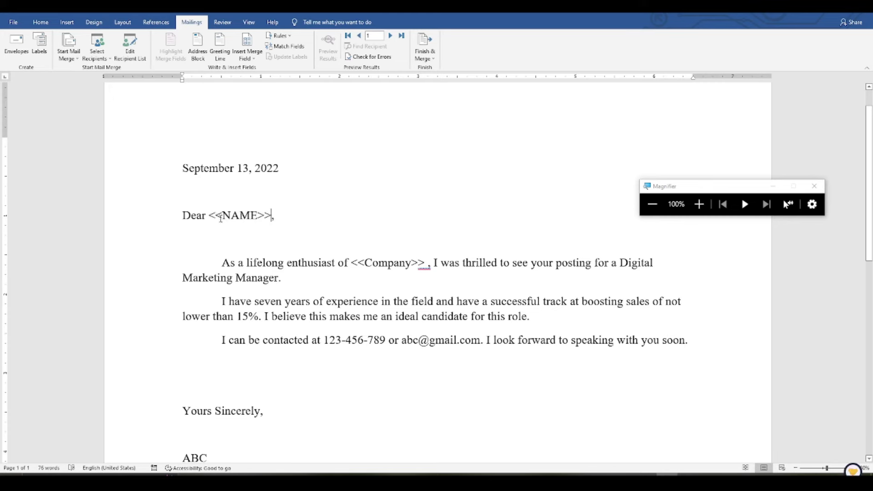
pyautogui.doubleClick(246, 216)
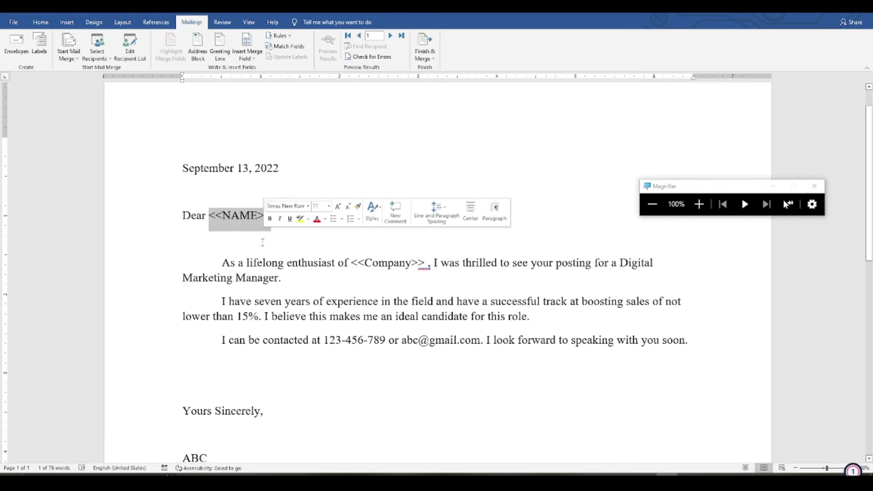
pyautogui.click(285, 229)
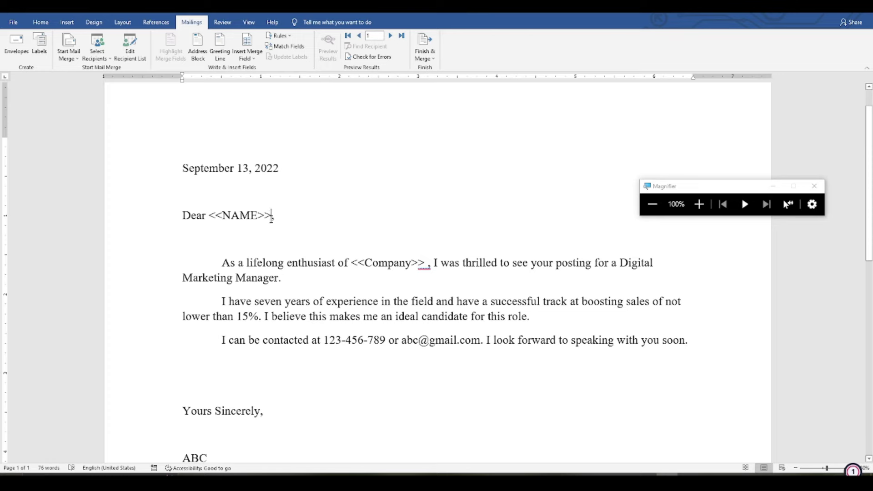
pyautogui.scroll(2, 278, 255)
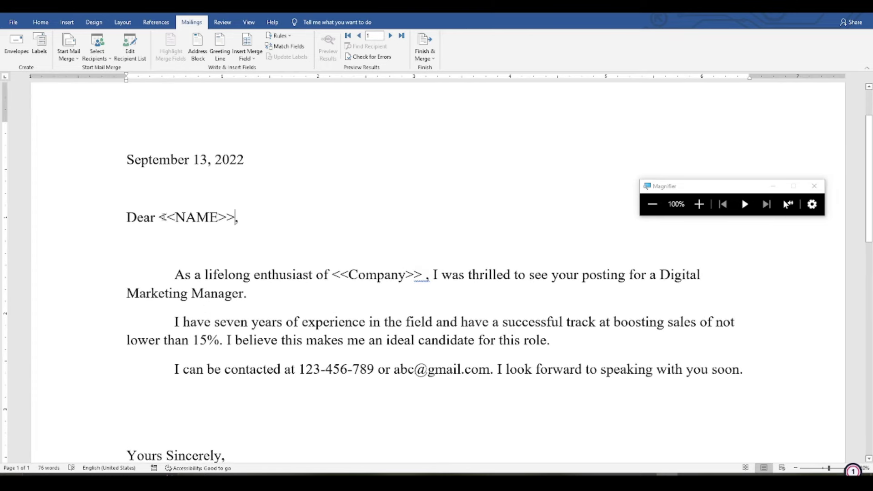
pyautogui.click(163, 220)
pyautogui.doubleClick(162, 220)
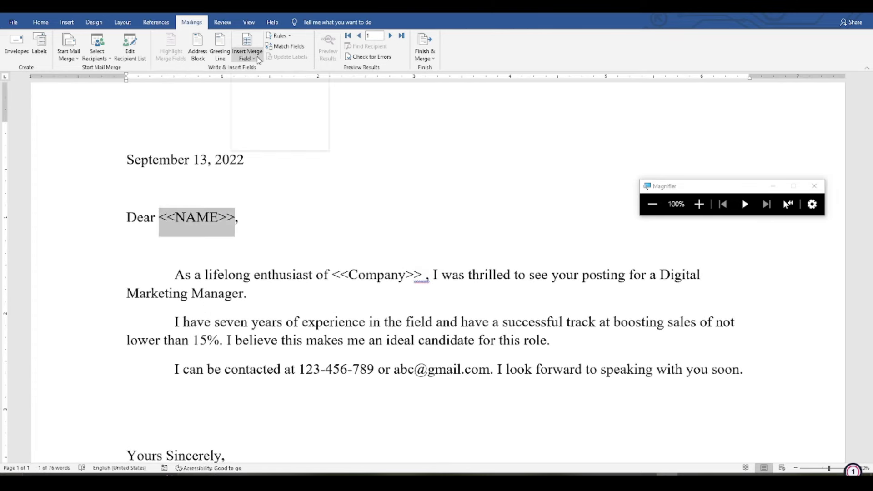
pyautogui.click(698, 204)
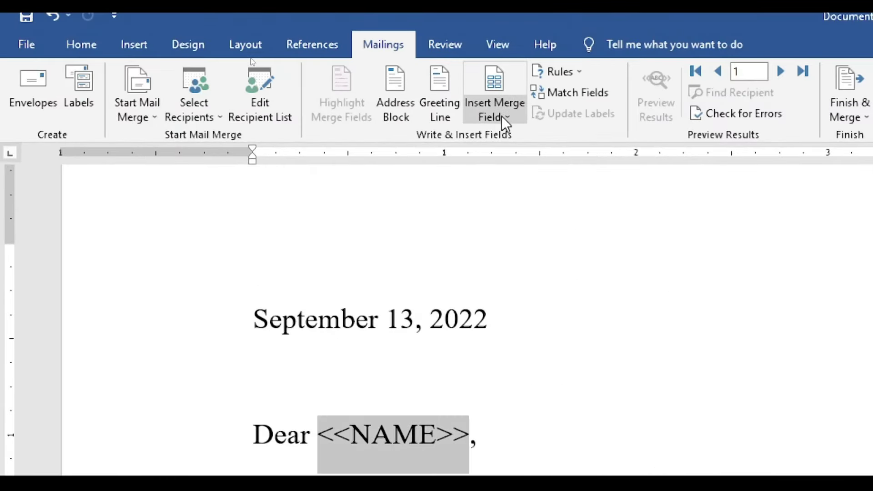
pyautogui.click(501, 115)
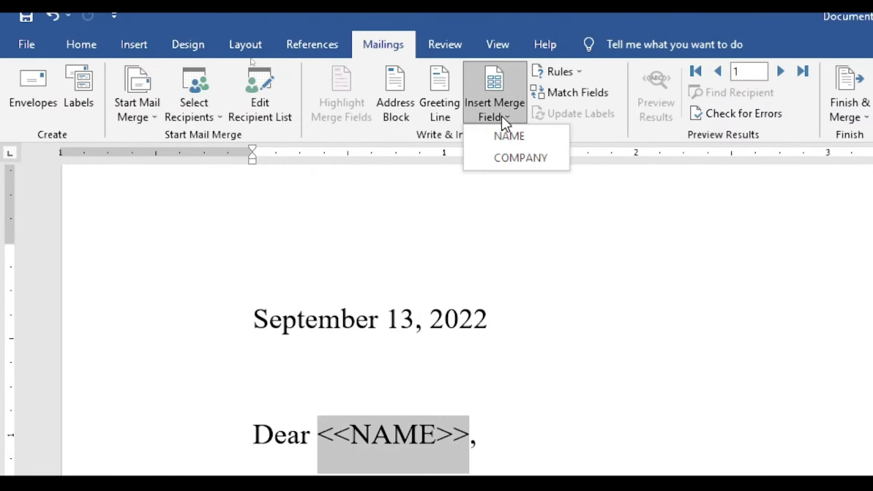
pyautogui.click(523, 138)
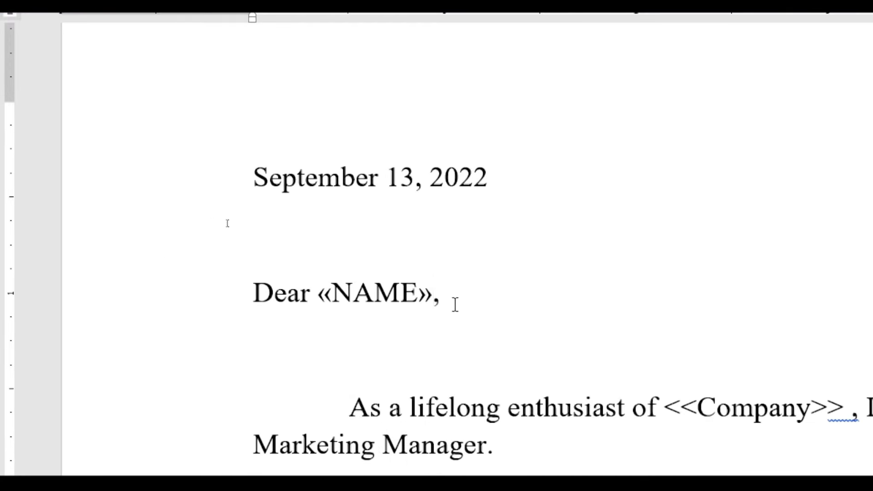
# Replace the <<Company>> placeholder in the opening with the COMPANY merge field
pyautogui.click(703, 273)
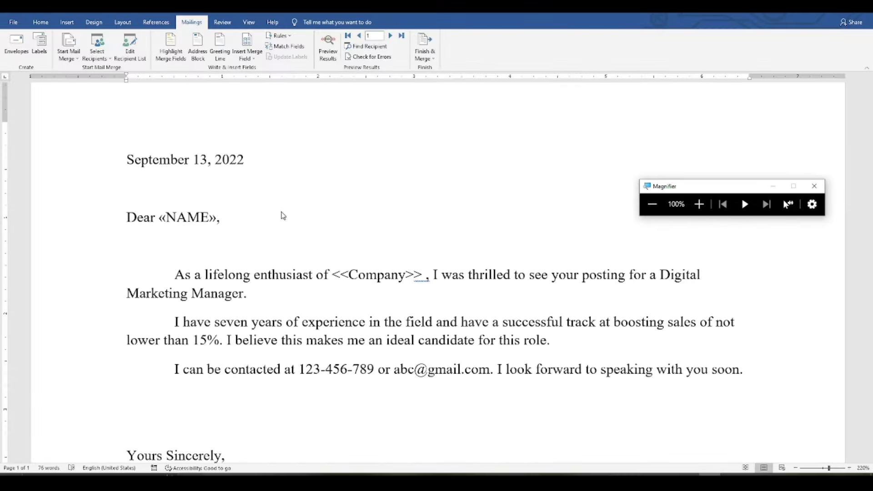
pyautogui.scroll(3, 332, 269)
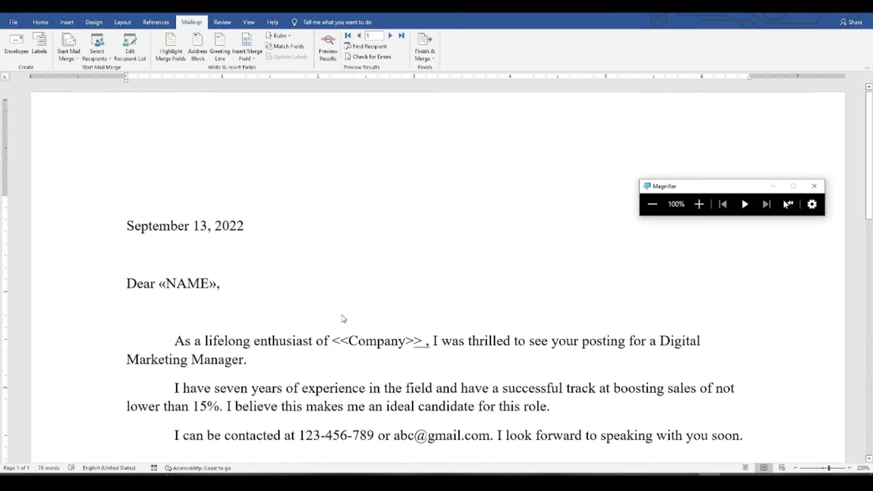
pyautogui.click(336, 352)
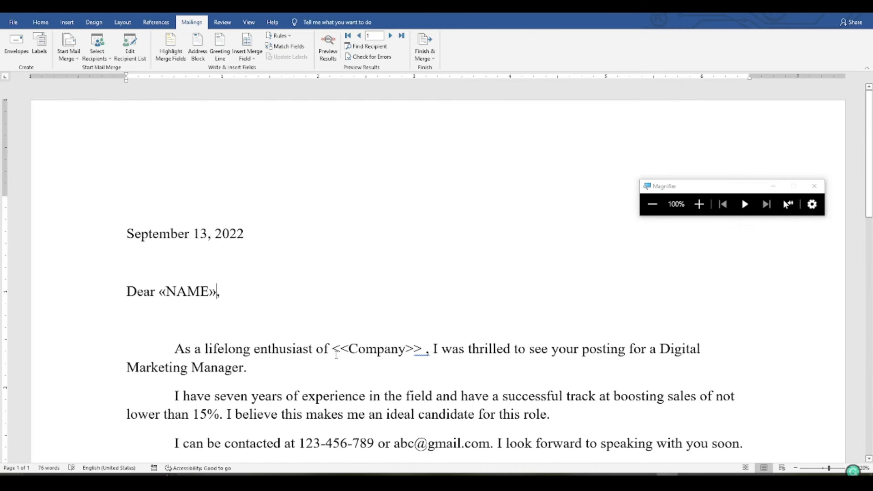
pyautogui.keyDown('shift'); pyautogui.click(421, 351); pyautogui.keyUp('shift')
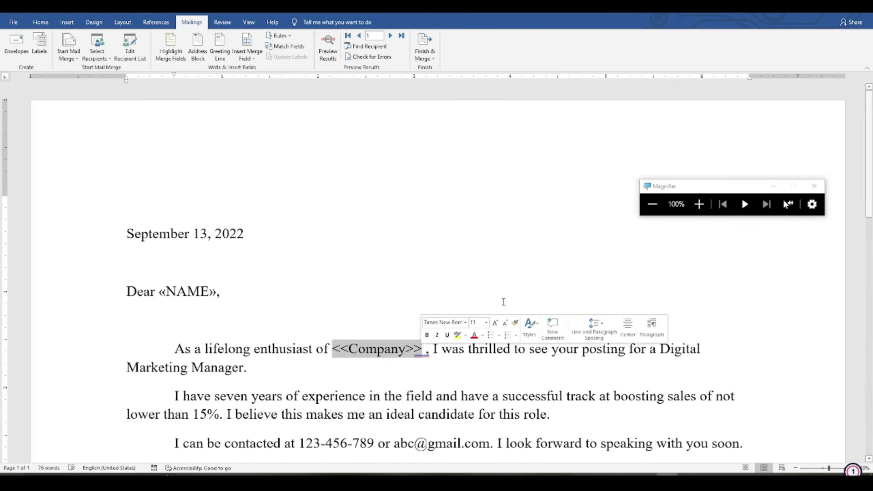
pyautogui.click(252, 58)
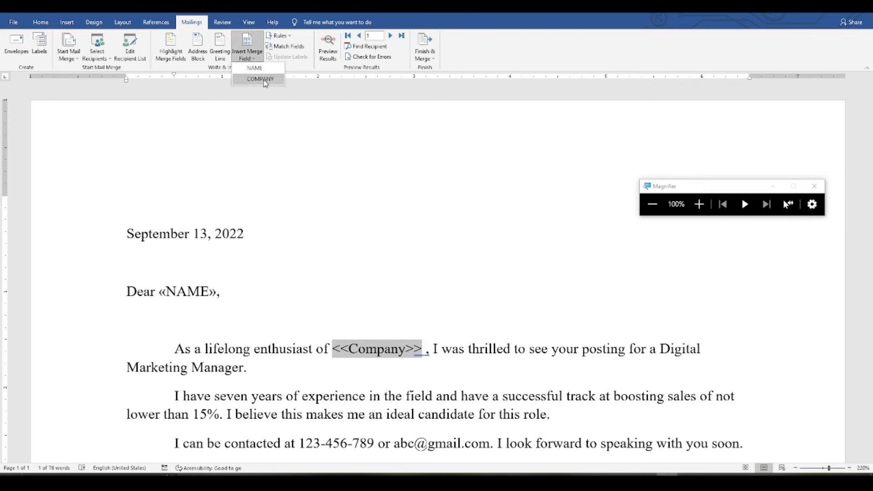
pyautogui.click(261, 79)
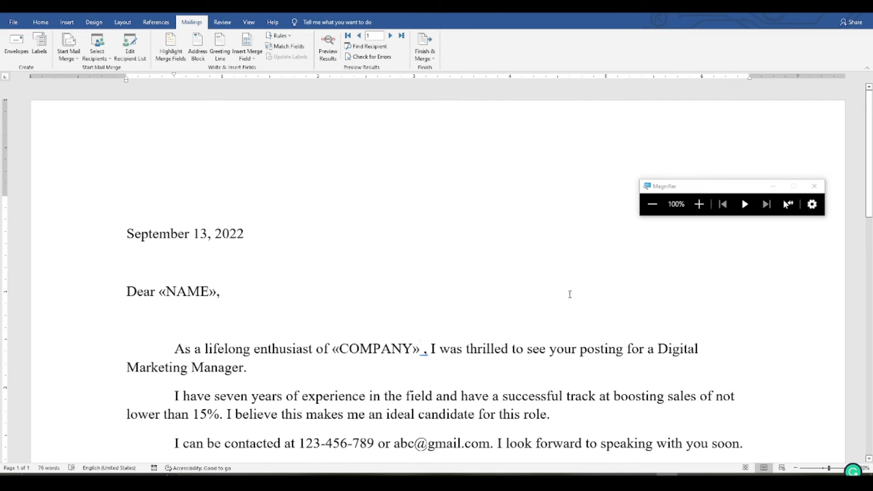
pyautogui.scroll(-3, 570, 294)
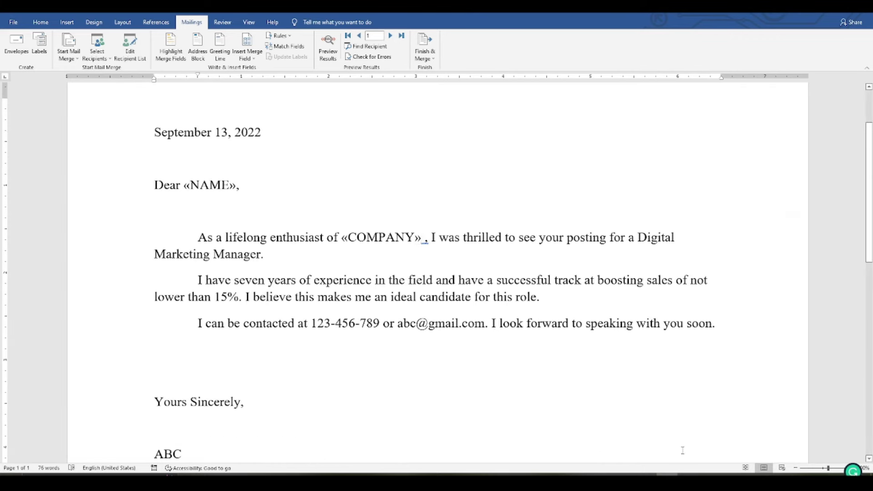
pyautogui.hotkey('alt', 'Tab')
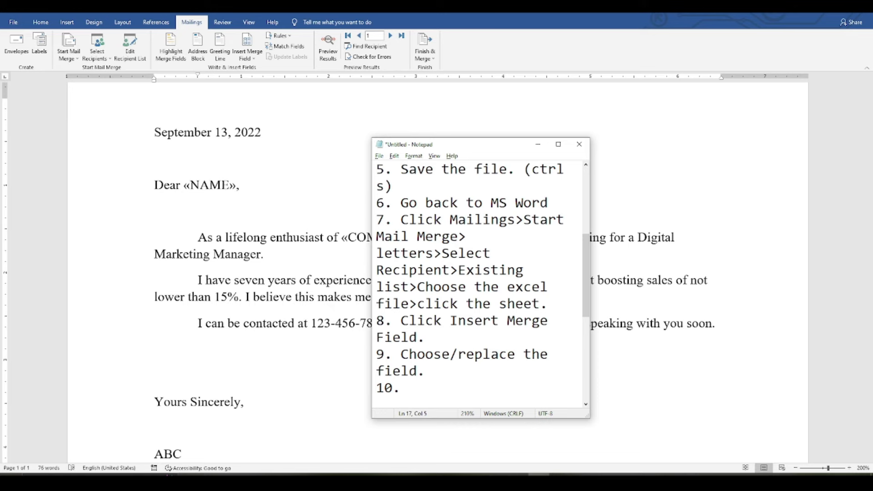
# Complete step 10 as 'Preview Results' in Notepad, then minimize Notepad to reveal the Word letter
pyautogui.write('re')
pyautogui.write('view Results')
pyautogui.moveTo(536, 390); pyautogui.dragTo(376, 388)
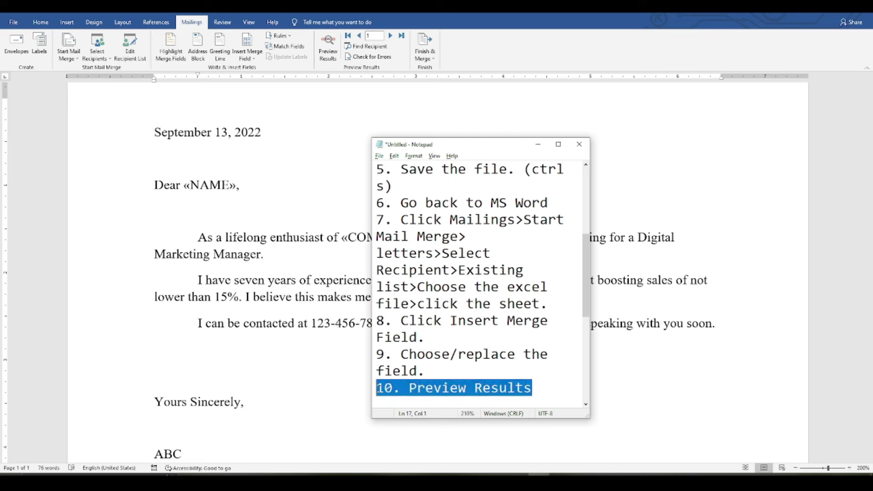
pyautogui.click(538, 144)
pyautogui.press('super+plus')
pyautogui.click(699, 204)
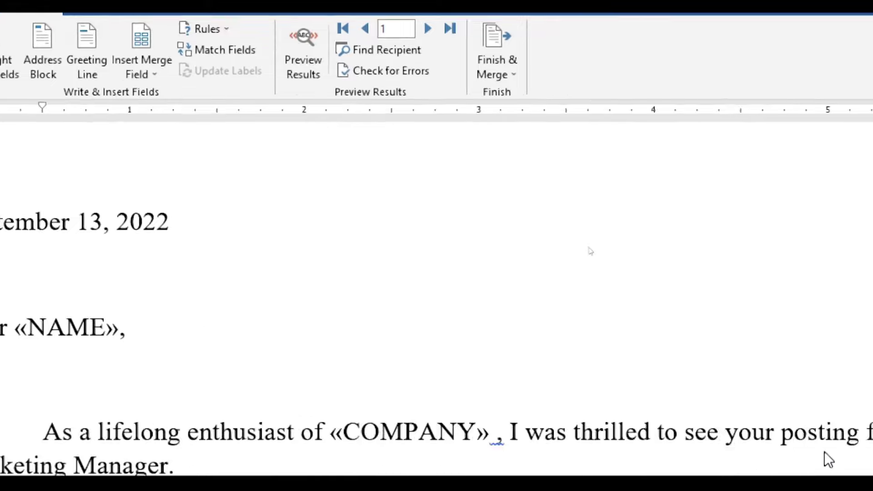
# Turn on Preview Results so the letter shows recipient 1's name and ABC1 Company
pyautogui.click(621, 271)
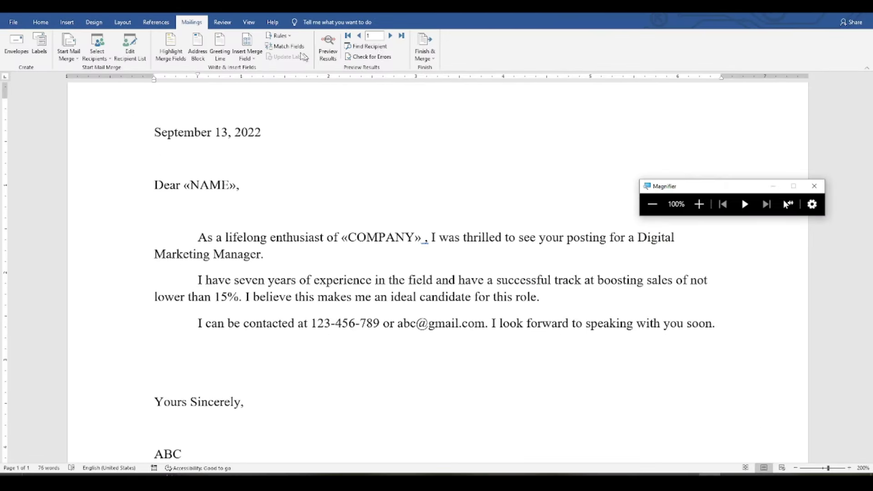
pyautogui.click(330, 55)
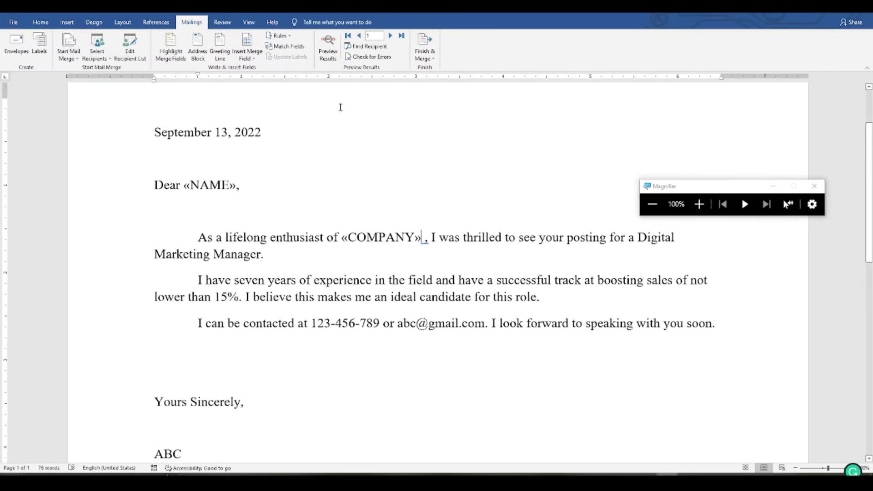
pyautogui.click(334, 58)
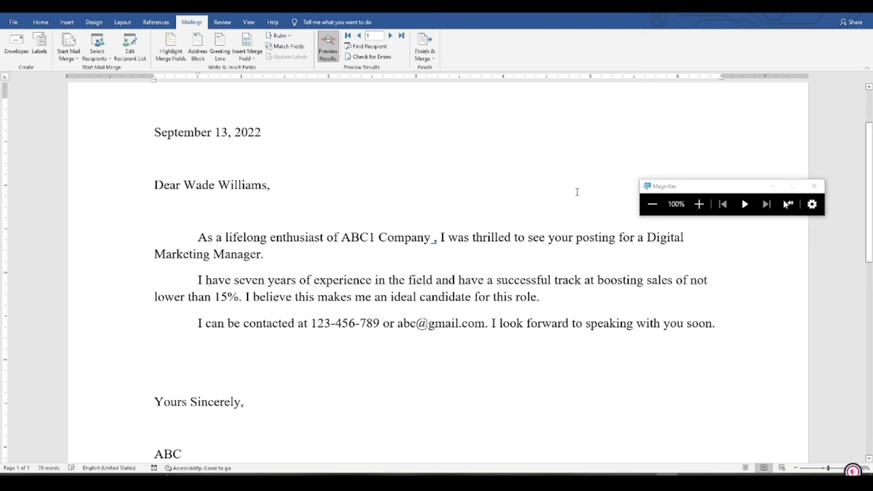
pyautogui.click(654, 206)
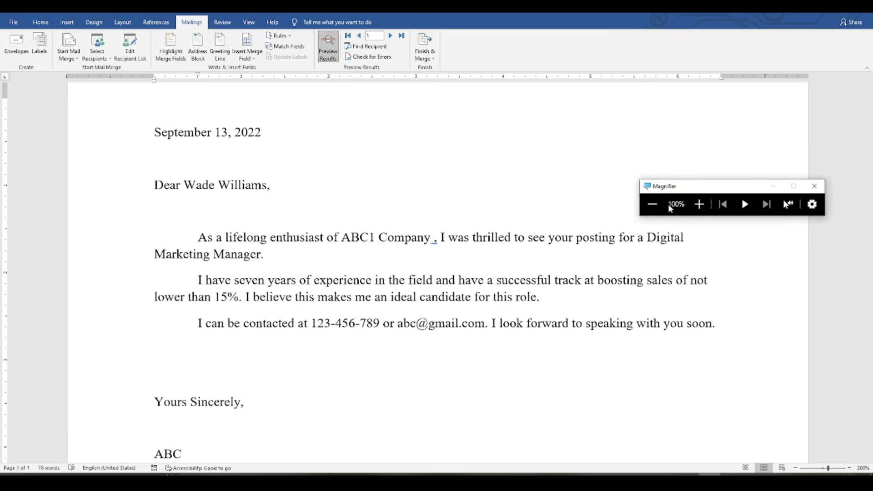
pyautogui.press('super+Escape')
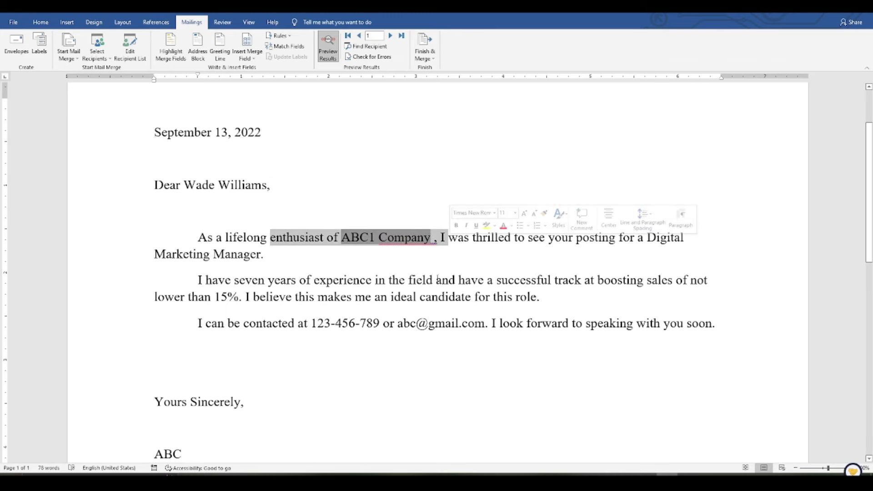
pyautogui.click(438, 297)
pyautogui.click(329, 46)
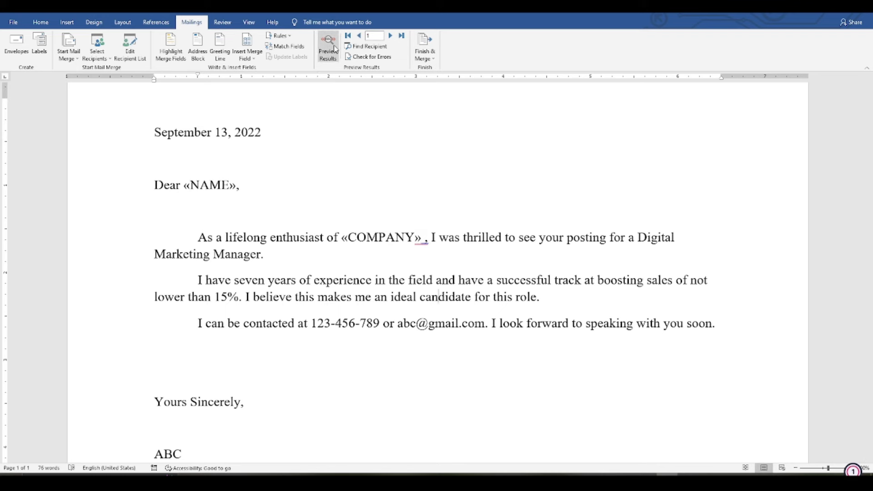
pyautogui.click(334, 48)
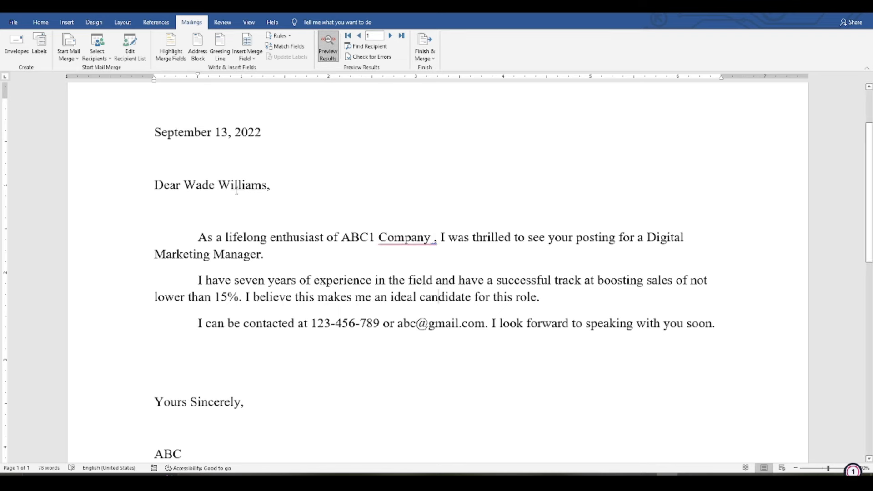
pyautogui.scroll(-1, 291, 211)
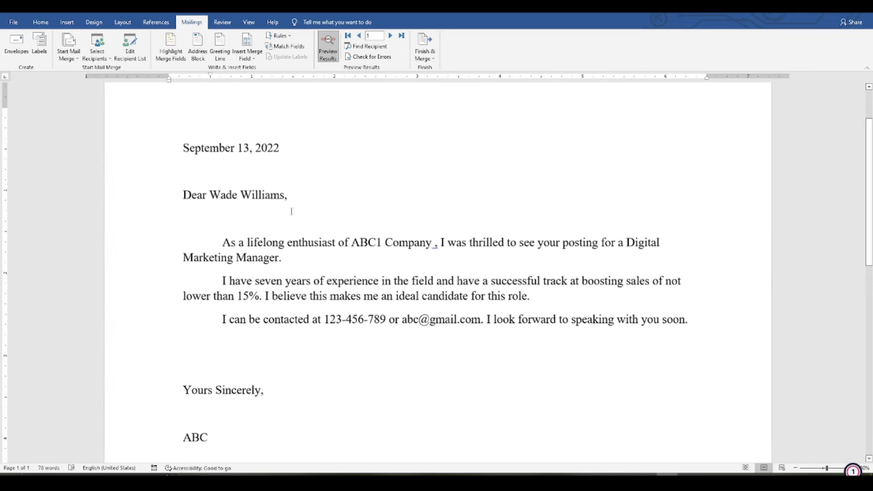
pyautogui.press('super+plus')
pyautogui.click(699, 205)
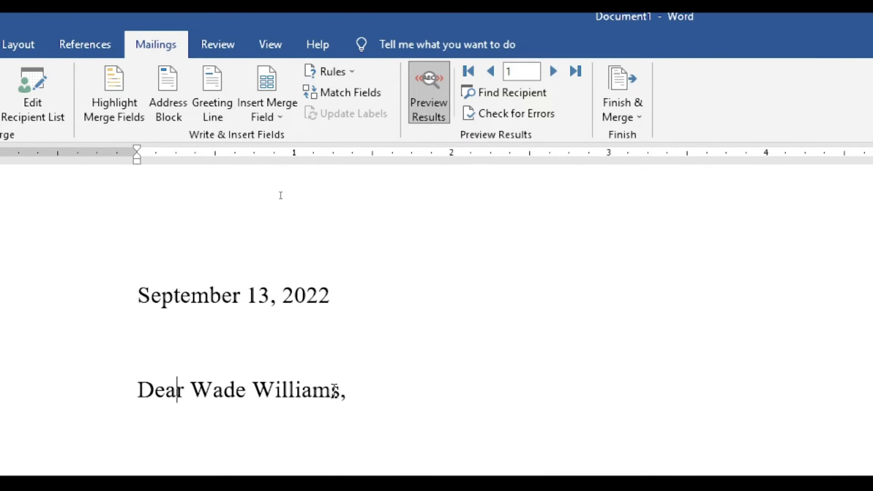
pyautogui.moveTo(339, 390); pyautogui.dragTo(191, 390)
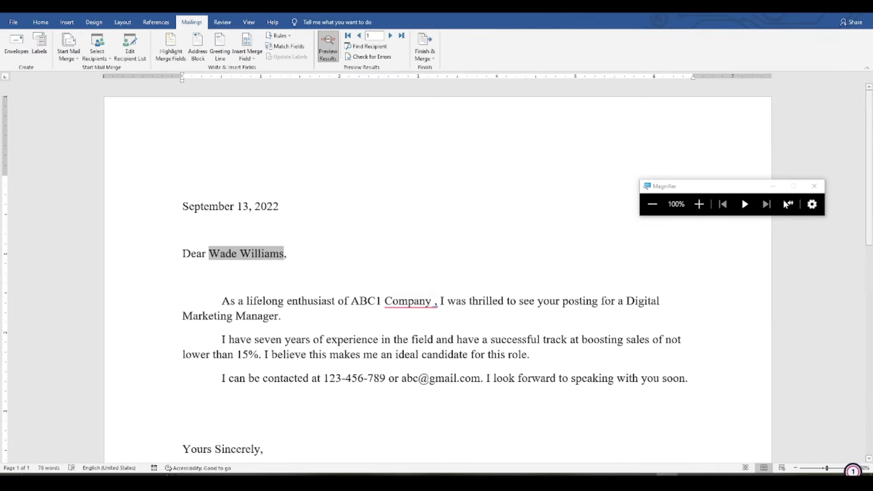
# Advance the merge preview record by record to recipient 10, BCD10 Company
pyautogui.click(390, 36)
pyautogui.click(389, 36)
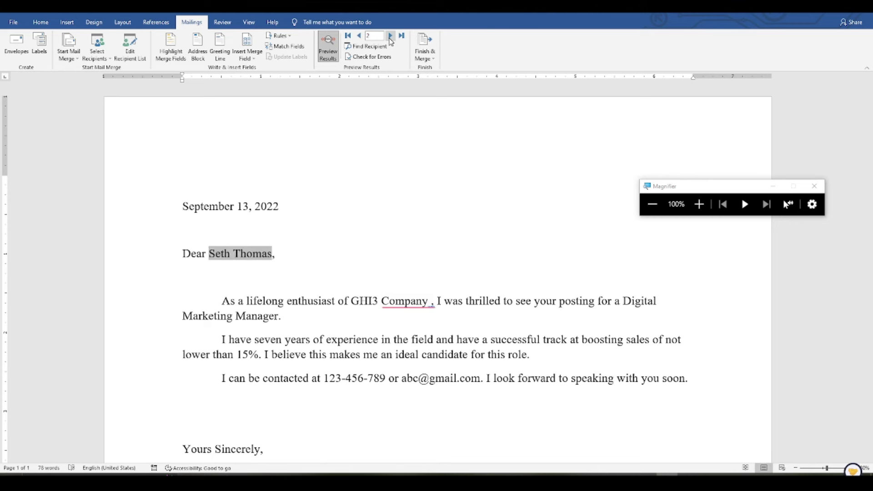
pyautogui.click(390, 36)
pyautogui.click(390, 36)
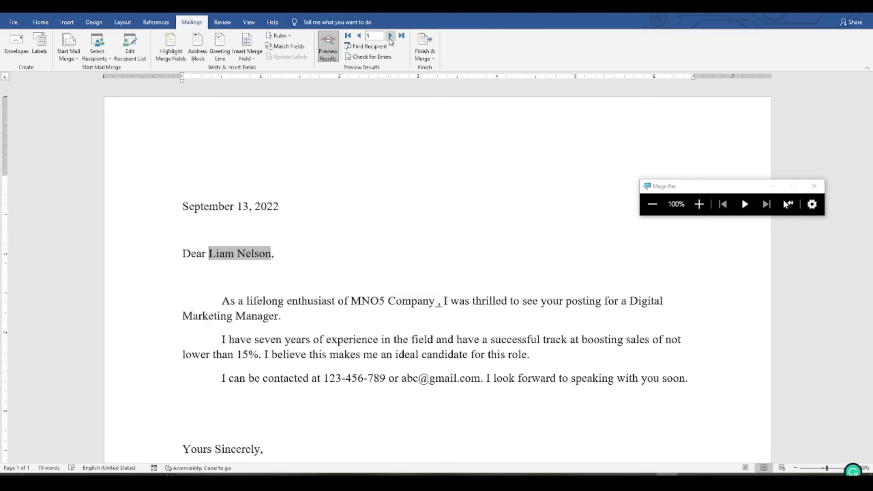
pyautogui.click(390, 39)
pyautogui.click(390, 40)
pyautogui.click(389, 40)
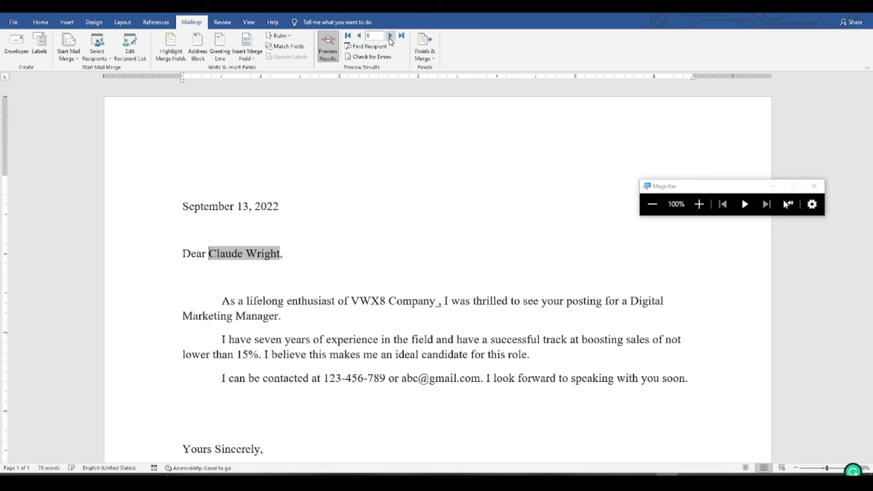
pyautogui.click(389, 39)
pyautogui.click(389, 39)
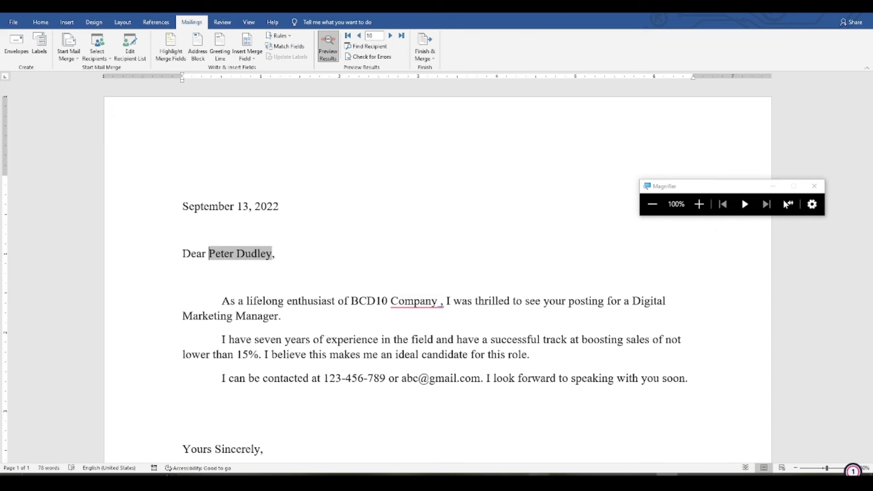
# Add '11. Click Finish and Merge' as a new line after step 10 in Notepad
pyautogui.hotkey('alt', 'Tab')
pyautogui.click(541, 400)
pyautogui.write('110')
pyautogui.press('BackSpace')
pyautogui.write('. Click ')
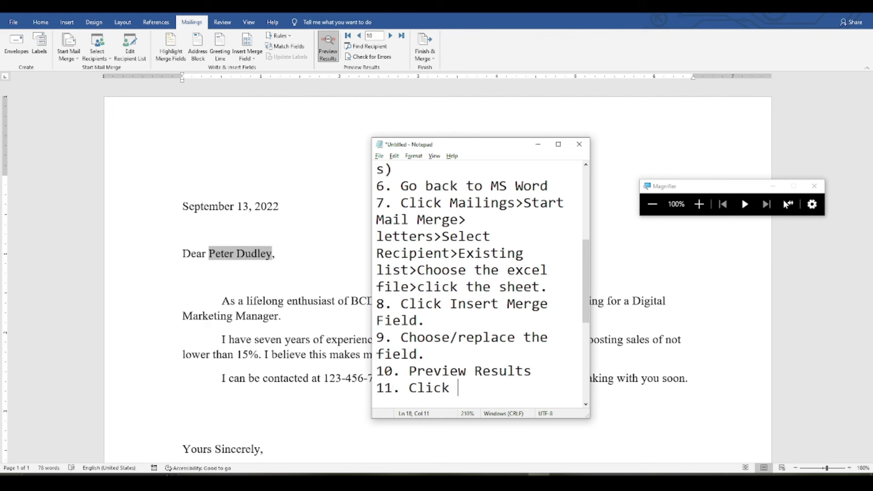
pyautogui.write('Finish and Mege')
pyautogui.press('BackSpace')
pyautogui.press('BackSpace')
# Finish and Merge all records into individual documents, creating a new 10-letter document
pyautogui.write('rge')
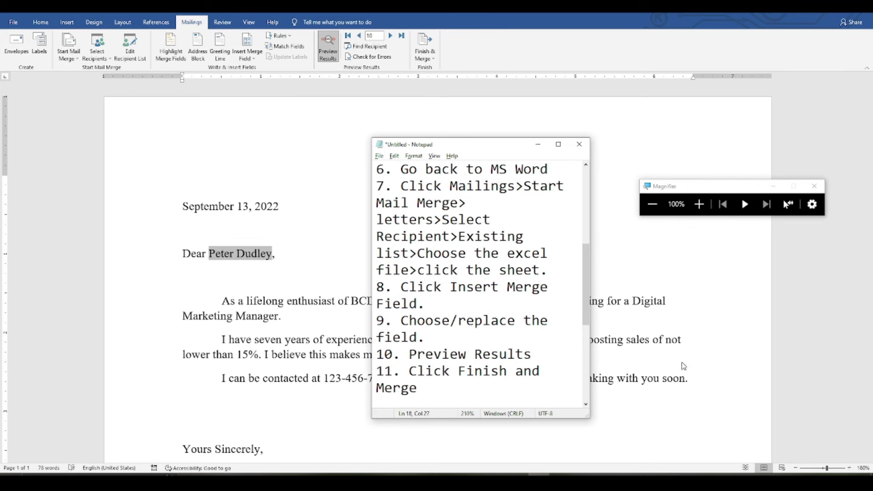
pyautogui.click(698, 204)
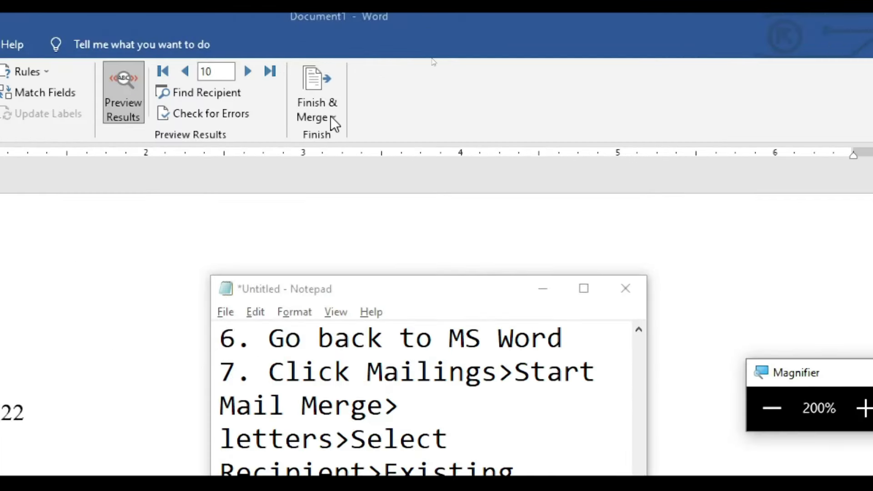
pyautogui.click(331, 116)
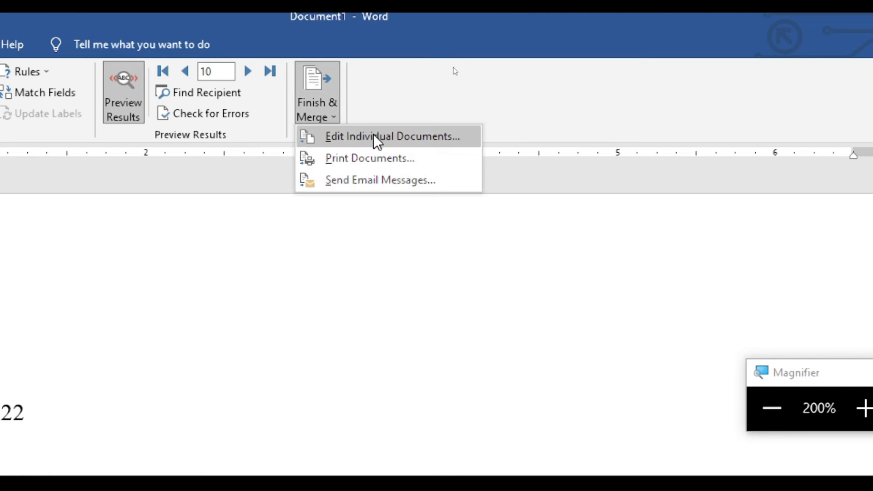
pyautogui.click(395, 138)
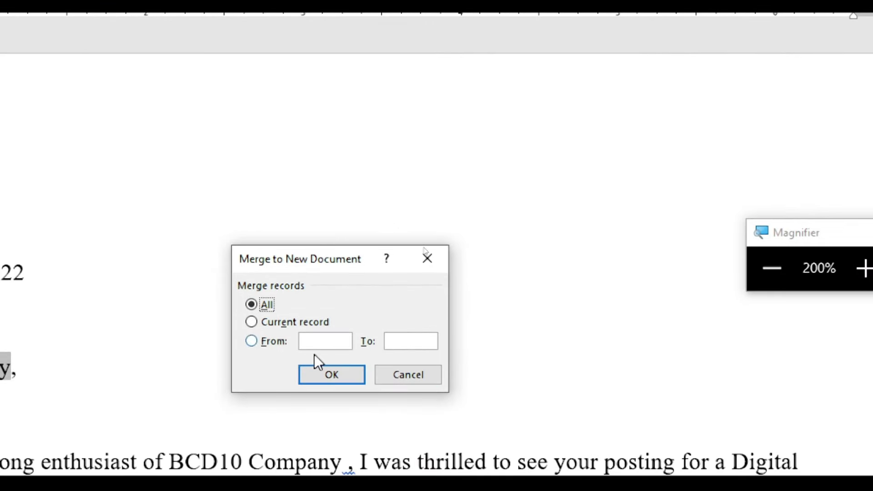
pyautogui.click(331, 380)
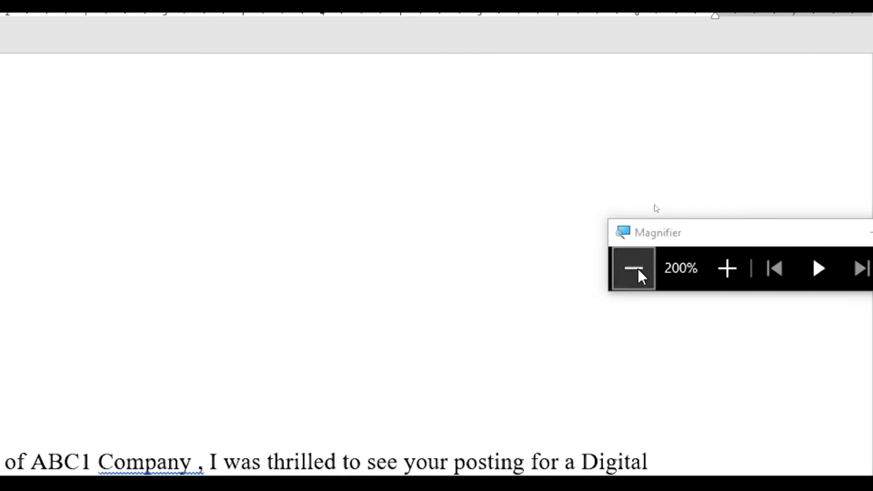
# Check the 10 merged letters in Print preview, then return to the document
pyautogui.click(633, 269)
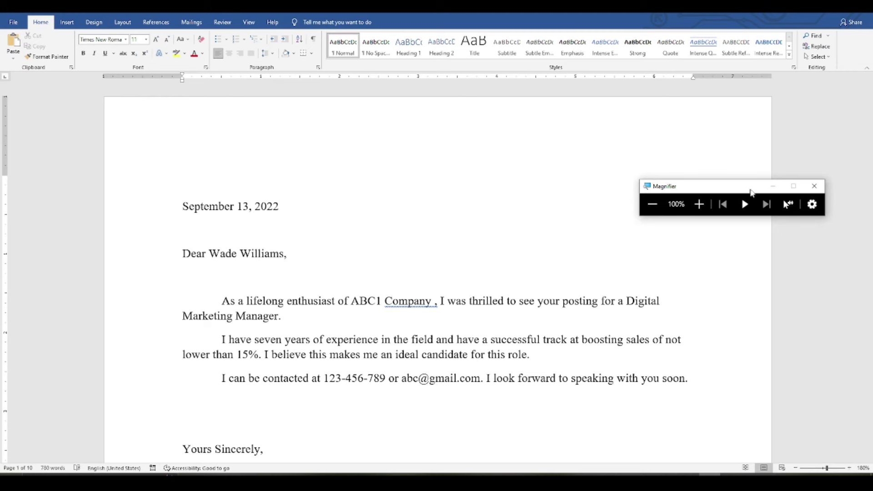
pyautogui.click(773, 185)
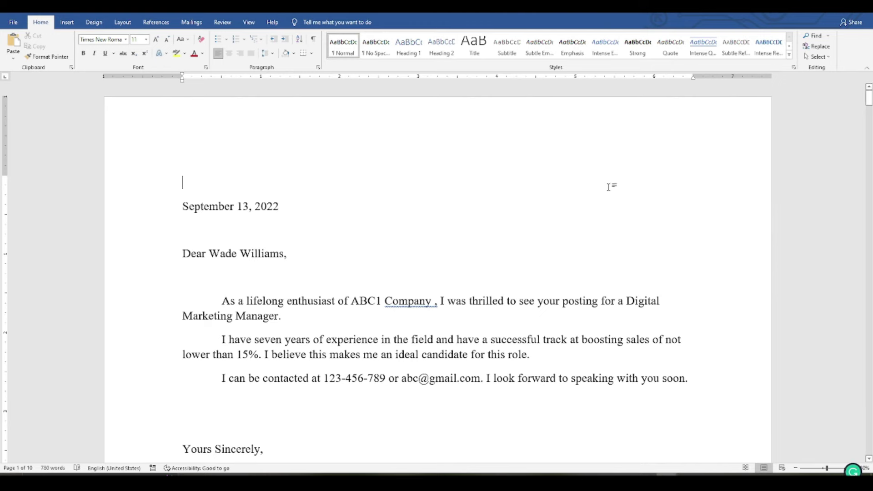
pyautogui.hotkey('ctrl', 'p')
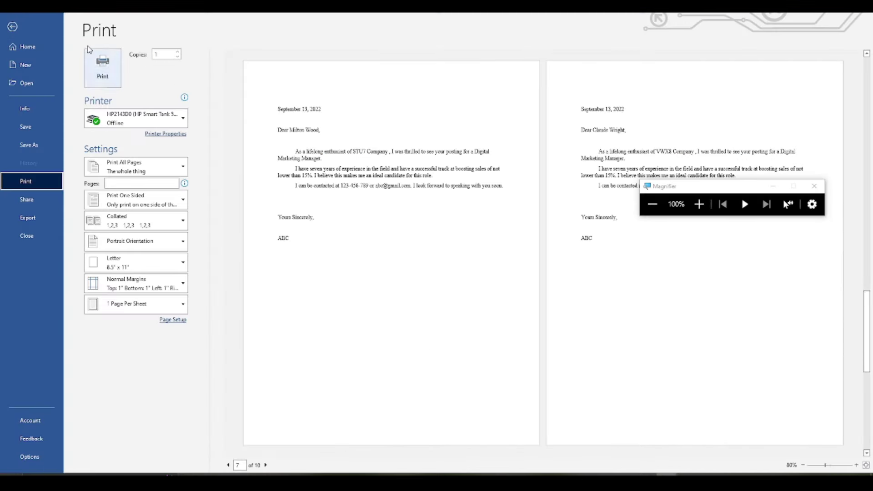
pyautogui.click(13, 25)
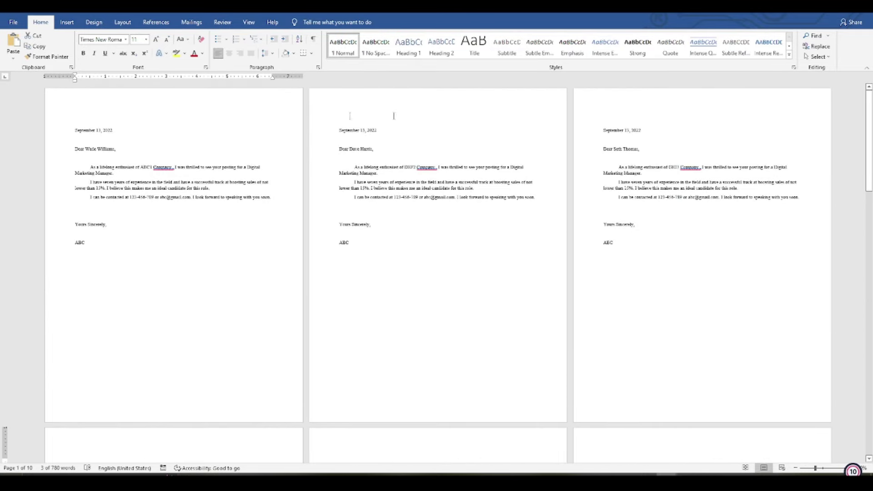
# Save the merged document under a new file name (a person's name) via More locations
pyautogui.hotkey('ctrl', 's')
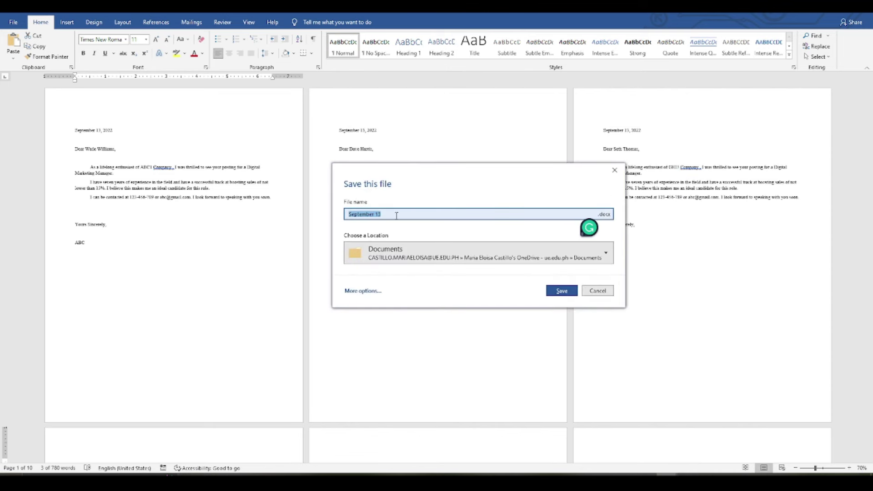
pyautogui.write('JUAN DELA CRUZ')
pyautogui.click(381, 254)
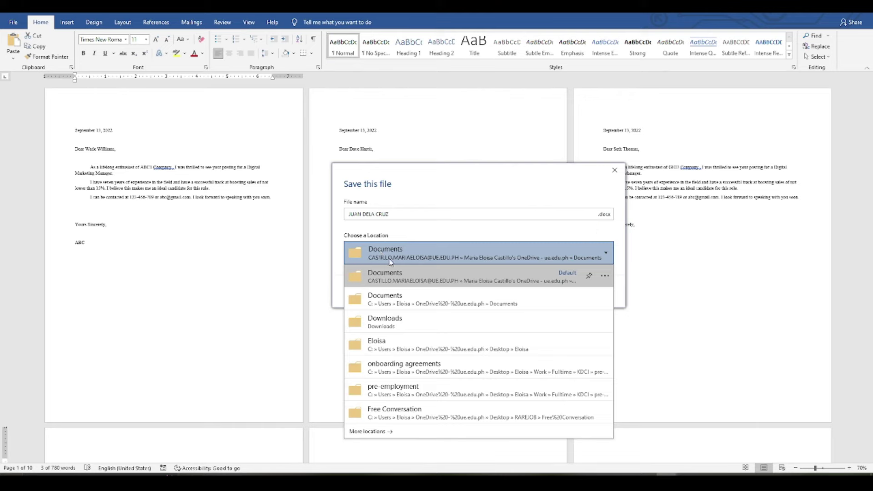
pyautogui.click(396, 431)
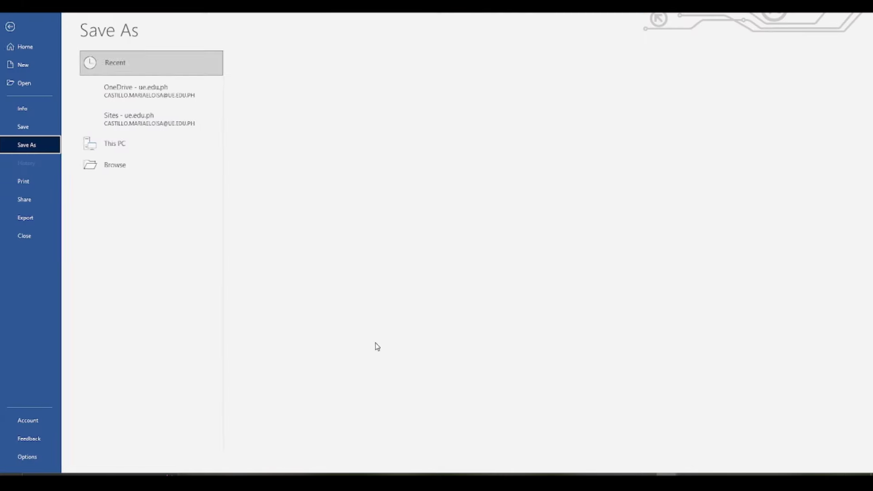
pyautogui.click(28, 125)
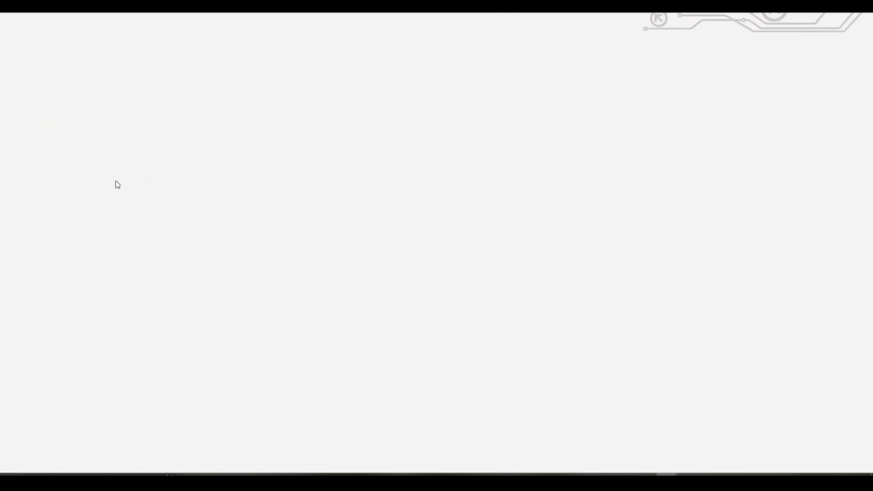